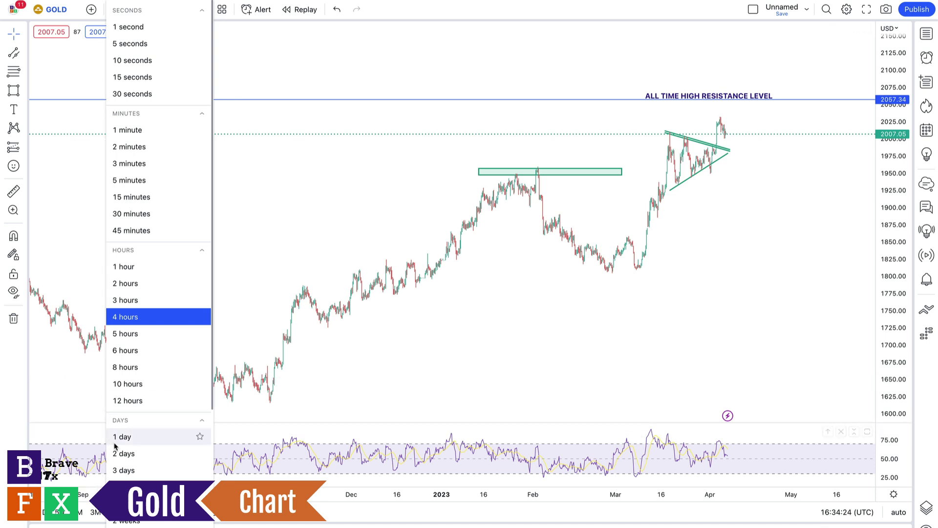
# Switch the gold chart to the 1-day timeframe to review price action around the all-time high resistance level.
pyautogui.click(129, 438)
pyautogui.scroll(-10, 620, 364)
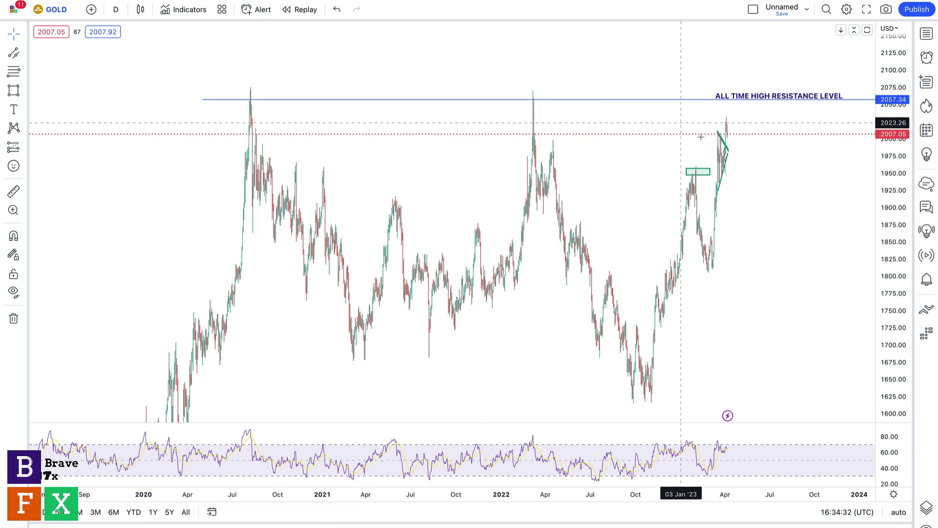
# Switch the chart to the 1-hour timeframe and frame the triangle pattern with the recent breakout above it.
pyautogui.click(116, 13)
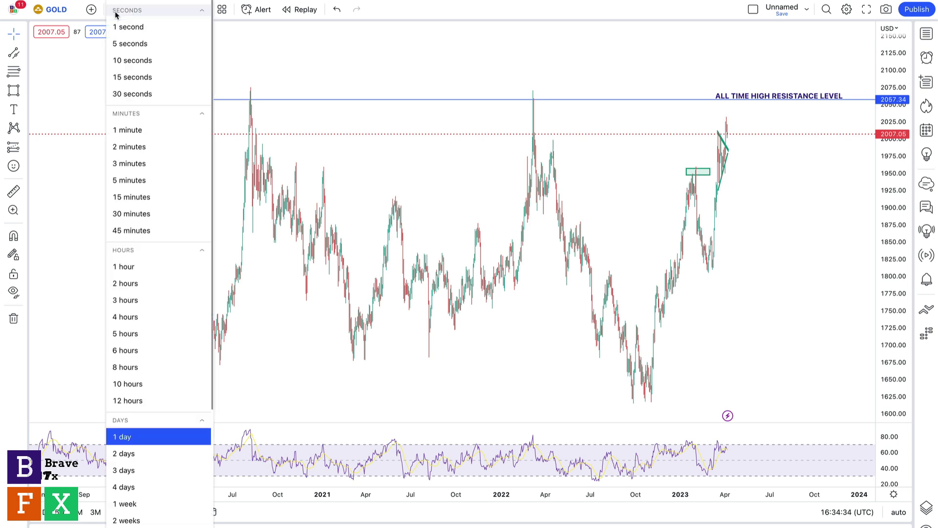
pyautogui.click(123, 267)
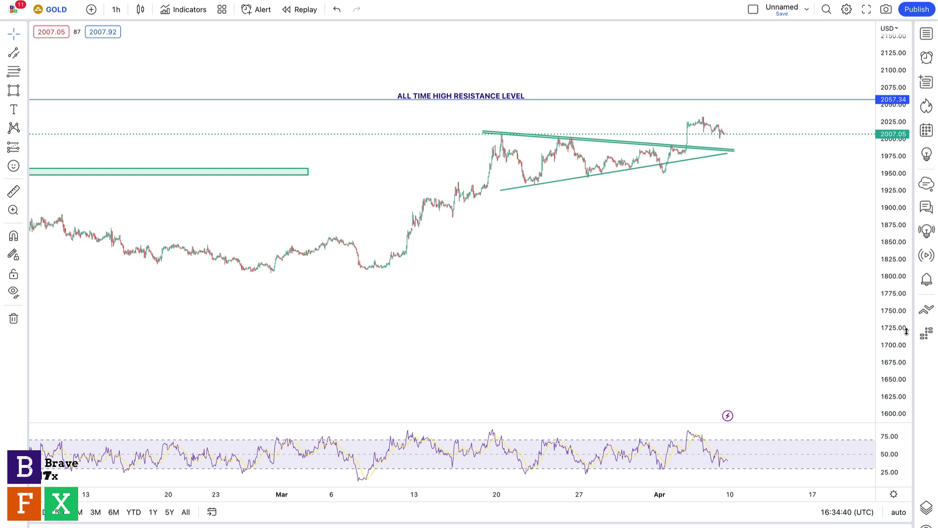
pyautogui.moveTo(907, 341); pyautogui.dragTo(907, 293)
pyautogui.moveTo(754, 191); pyautogui.dragTo(649, 300)
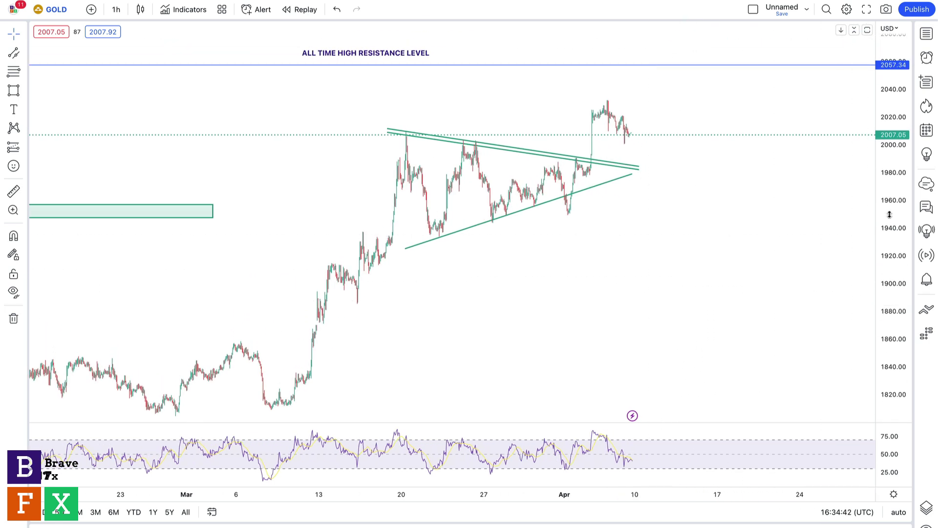
pyautogui.moveTo(890, 190); pyautogui.dragTo(890, 210)
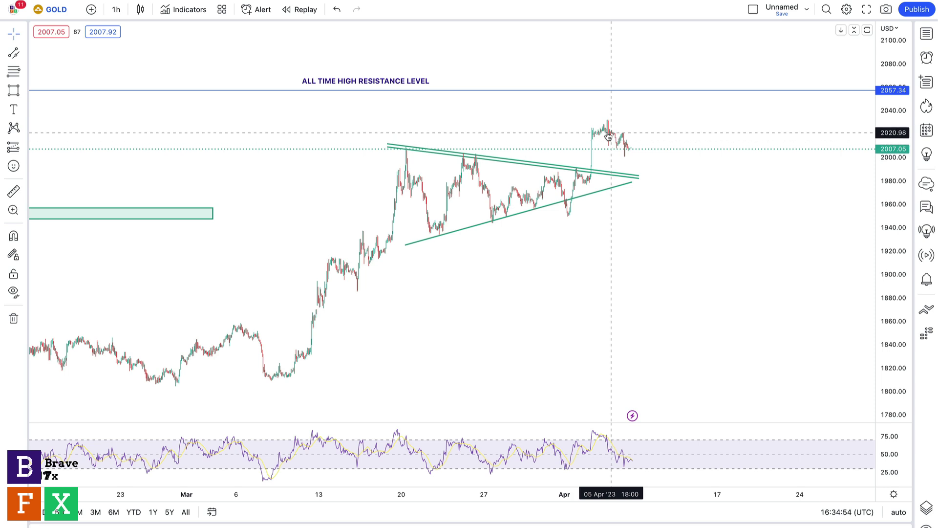
pyautogui.moveTo(648, 172); pyautogui.dragTo(644, 181)
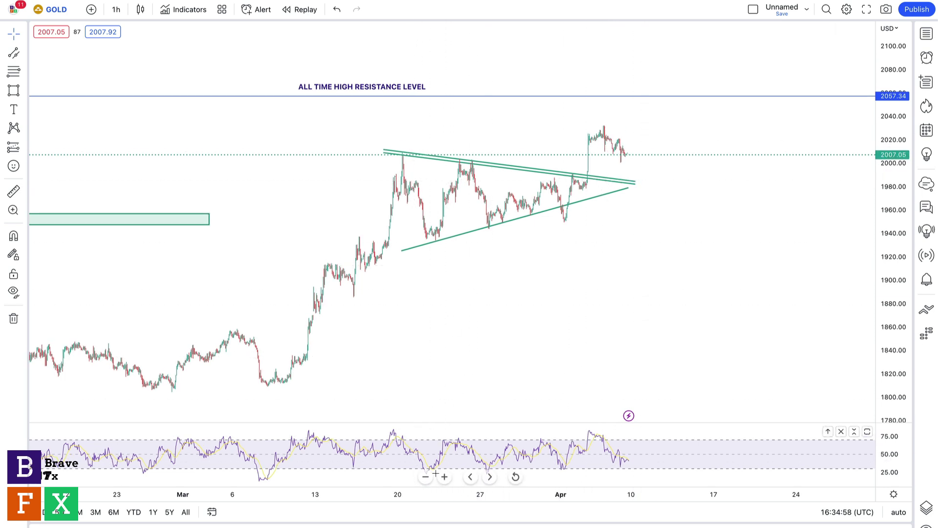
pyautogui.click(444, 477)
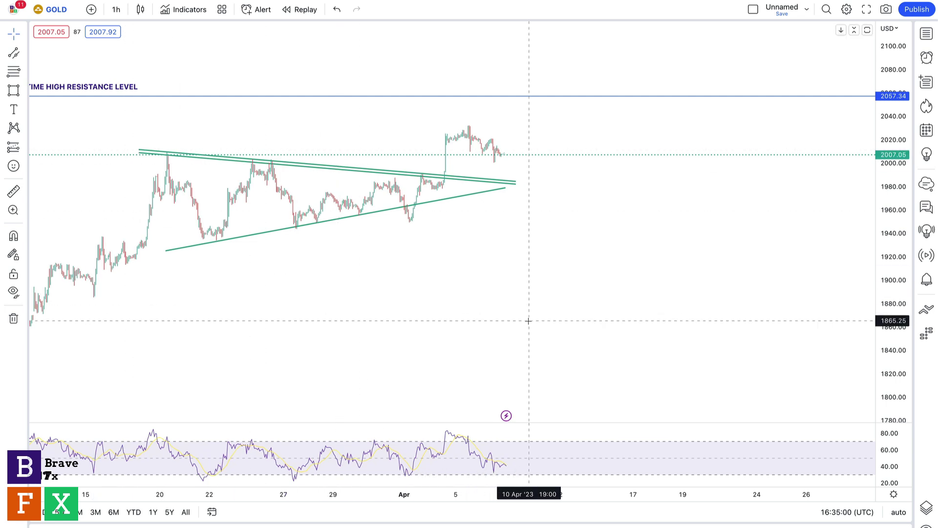
pyautogui.click(444, 477)
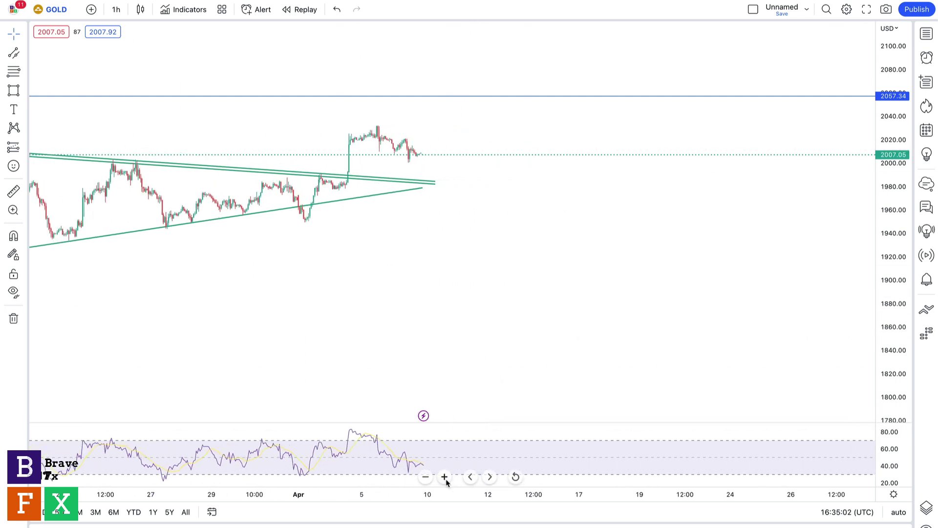
pyautogui.moveTo(311, 280); pyautogui.dragTo(554, 287)
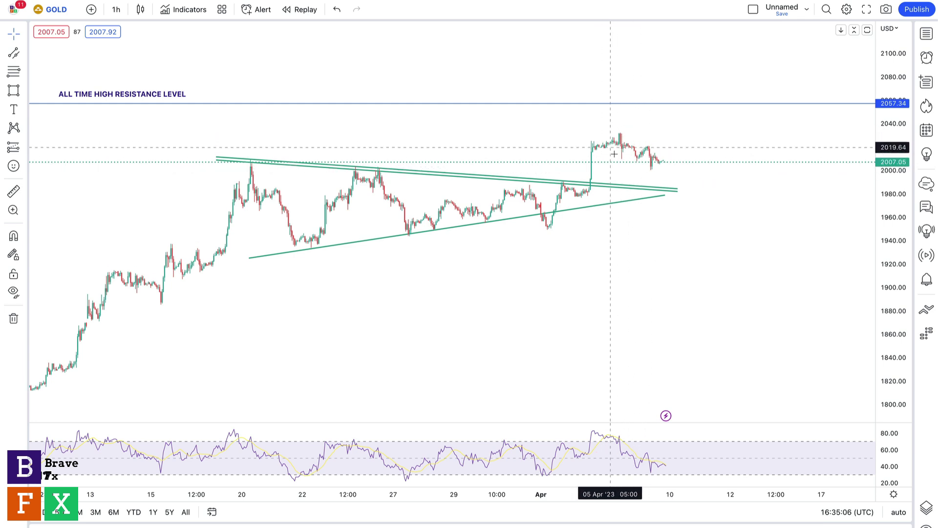
# Sketch a Brush path from the current price up to the all-time high resistance line and delete it.
pyautogui.click(24, 90)
pyautogui.click(55, 92)
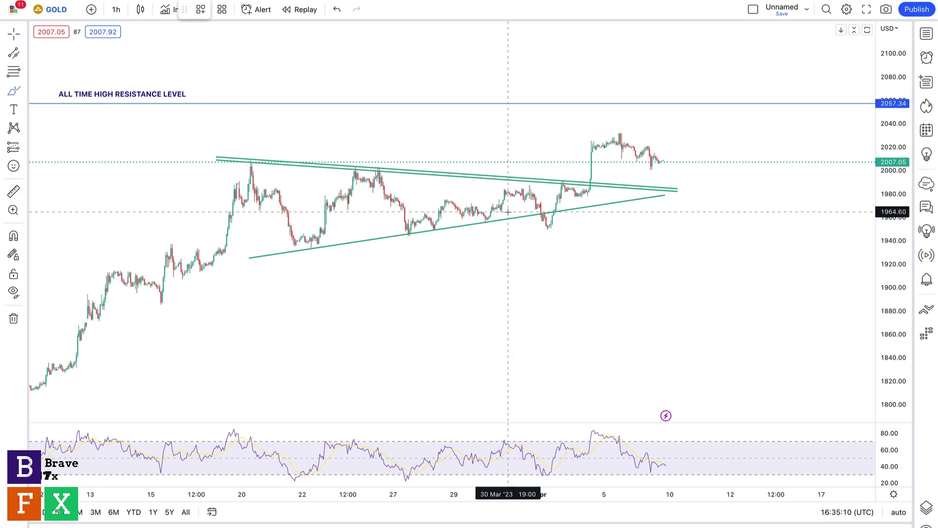
pyautogui.moveTo(657, 163)
pyautogui.mouseDown()
pyautogui.moveTo(662, 148)
pyautogui.moveTo(683, 148)
pyautogui.moveTo(698, 100)
pyautogui.mouseUp()
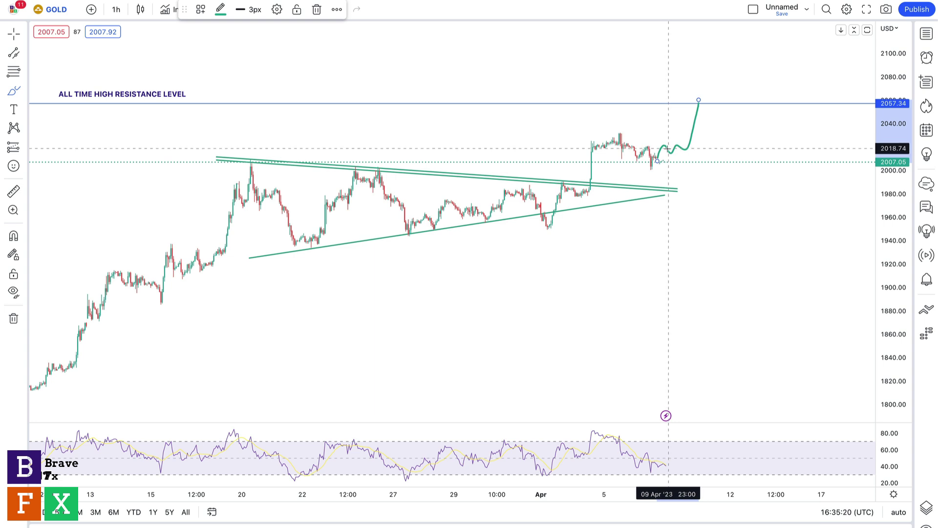
pyautogui.press('Delete')
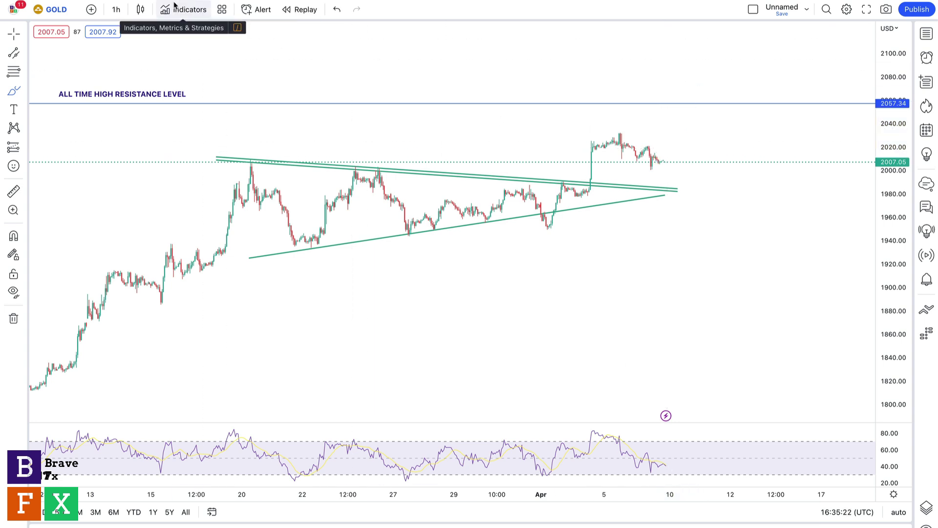
# Draw a descending trend line over the April highs from about 2034 to 2002, and brush a short breakout path across it.
pyautogui.click(25, 53)
pyautogui.click(31, 54)
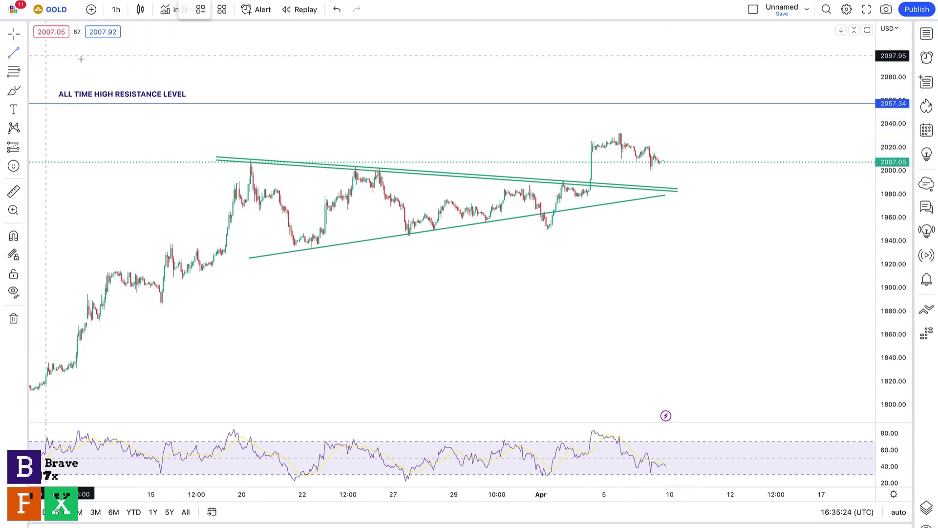
pyautogui.moveTo(614, 130)
pyautogui.mouseDown()
pyautogui.moveTo(686, 178)
pyautogui.moveTo(695, 168)
pyautogui.mouseUp()
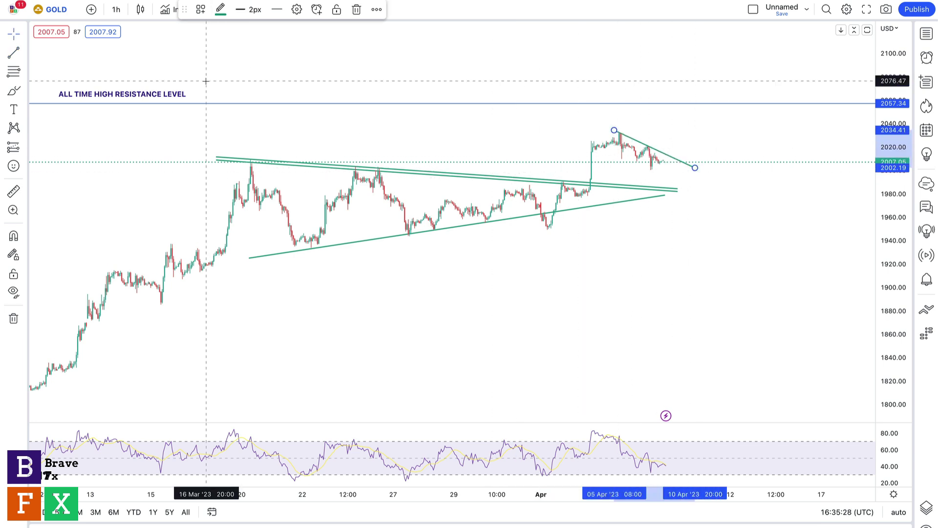
pyautogui.click(13, 90)
pyautogui.moveTo(657, 159); pyautogui.dragTo(676, 153)
# Add a Horizontal Ray at about 2021.43, level with the most recent swing high.
pyautogui.click(23, 54)
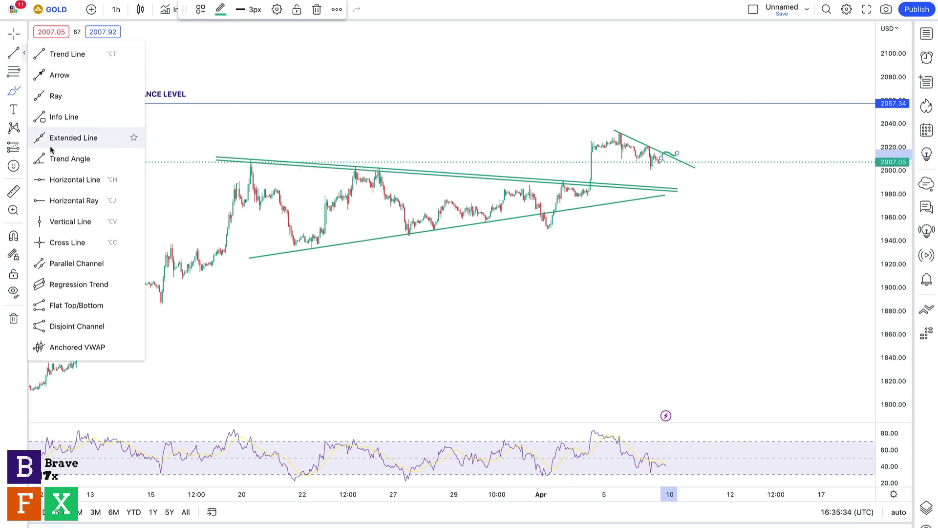
pyautogui.click(59, 199)
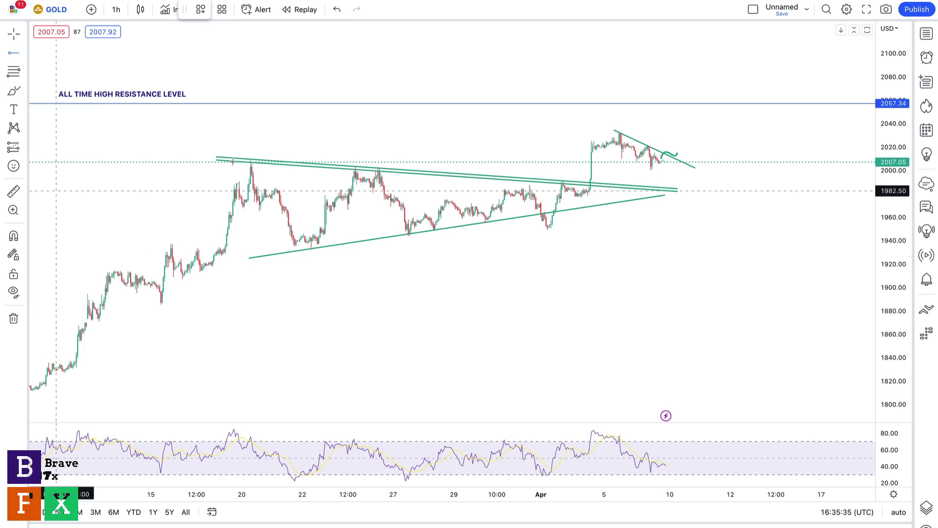
pyautogui.click(637, 145)
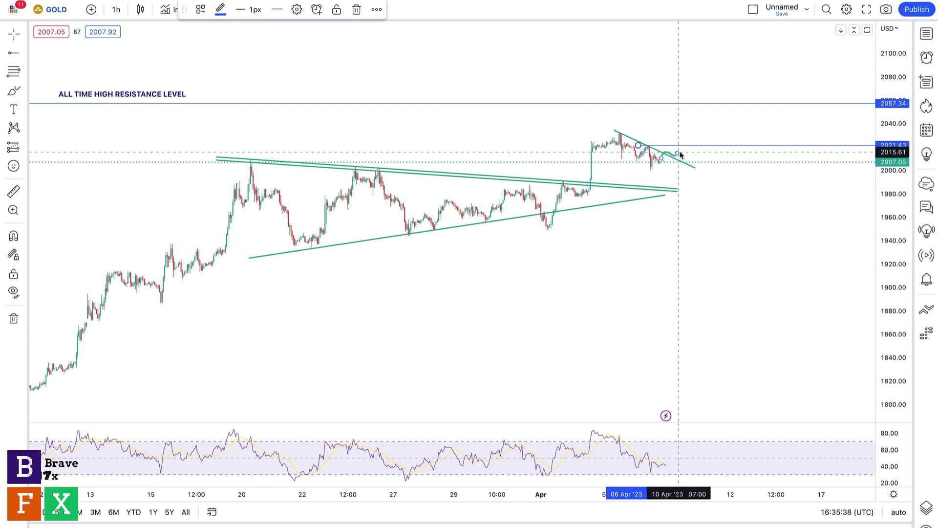
# Continue the brushed breakout path through the horizontal ray and up to about 2041.
pyautogui.click(14, 90)
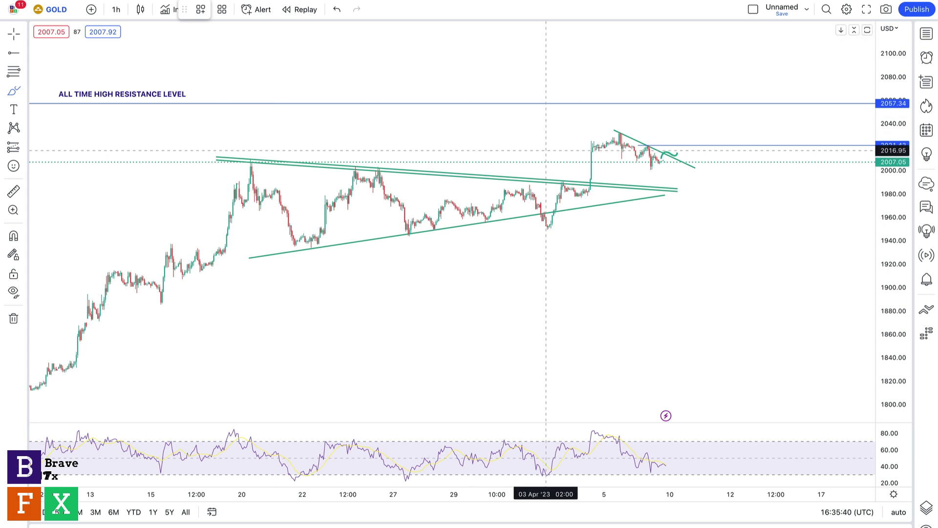
pyautogui.moveTo(662, 159); pyautogui.dragTo(677, 155)
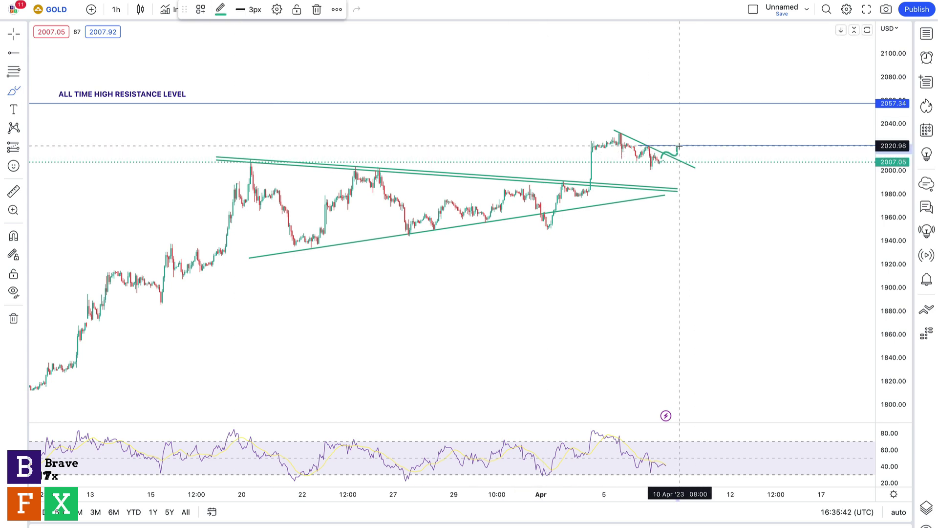
pyautogui.moveTo(691, 147); pyautogui.dragTo(695, 122)
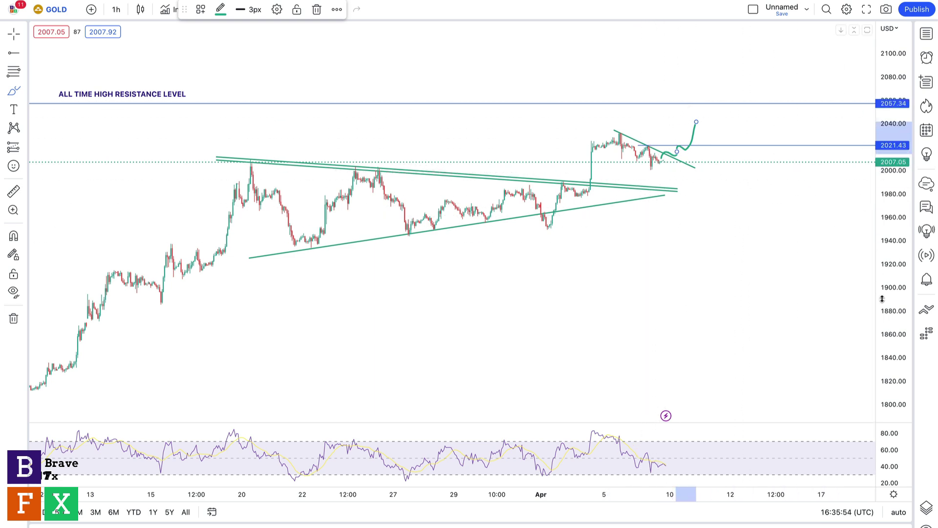
# Measure the price range of the projected rise from just above the horizontal ray to about 2047.
pyautogui.moveTo(889, 306); pyautogui.dragTo(887, 234)
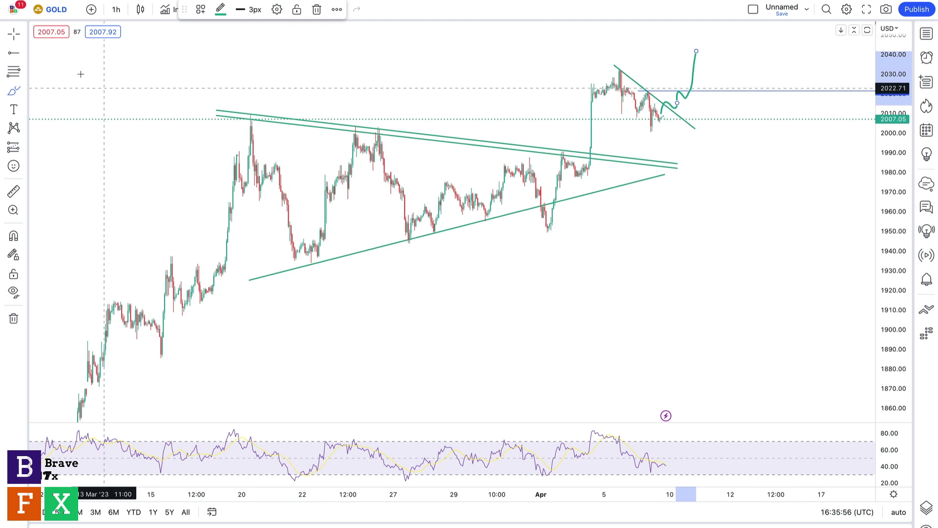
pyautogui.click(14, 146)
pyautogui.click(66, 230)
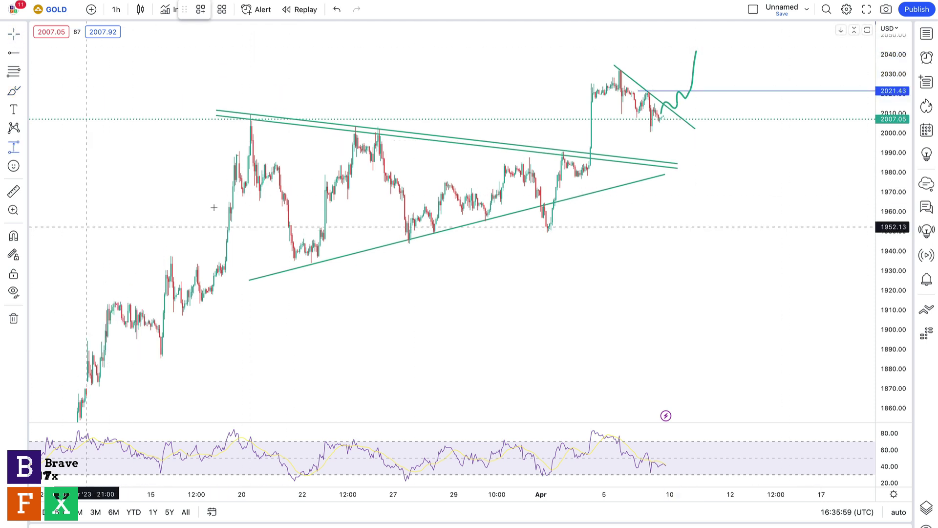
pyautogui.click(697, 85)
pyautogui.click(699, 41)
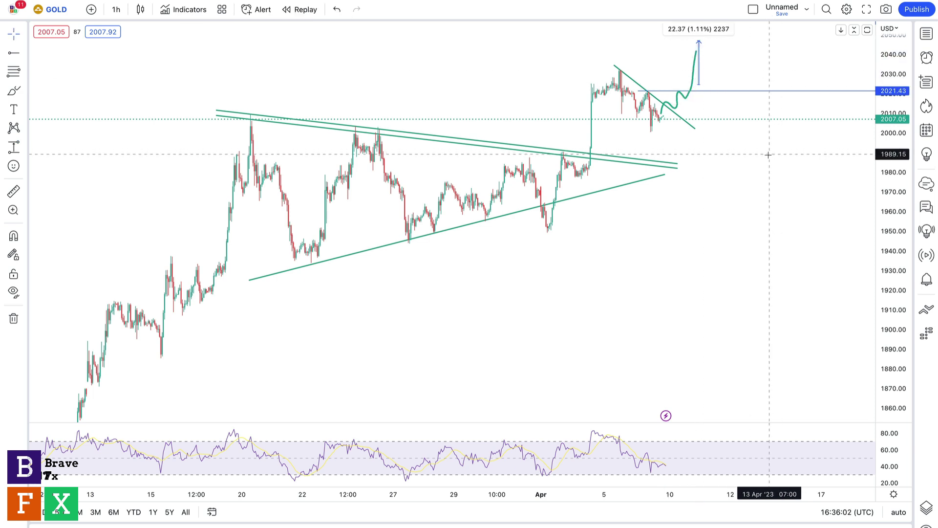
# Move the price range measurement's end down to about 2006 to measure the downside, and remove the measurement.
pyautogui.moveTo(767, 172); pyautogui.dragTo(760, 253)
pyautogui.moveTo(691, 122)
pyautogui.mouseDown()
pyautogui.moveTo(704, 104)
pyautogui.moveTo(705, 203)
pyautogui.mouseUp()
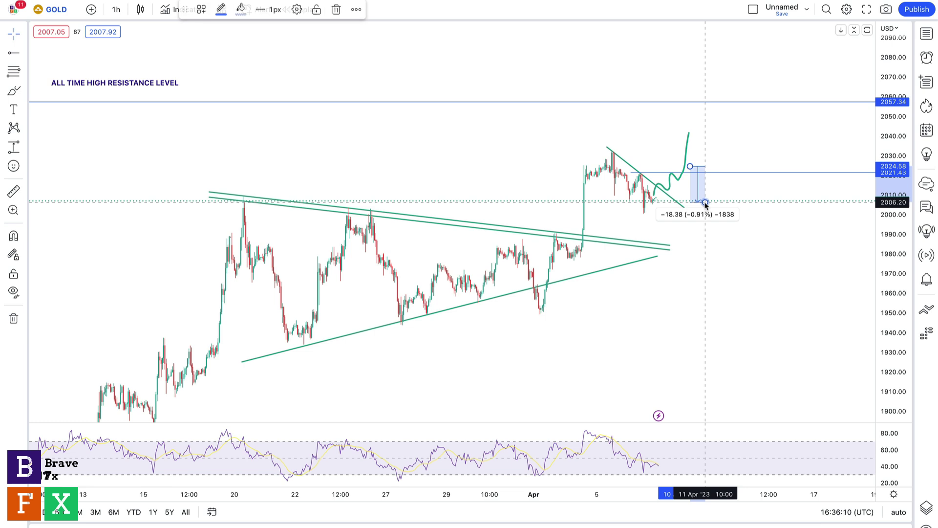
pyautogui.click(337, 10)
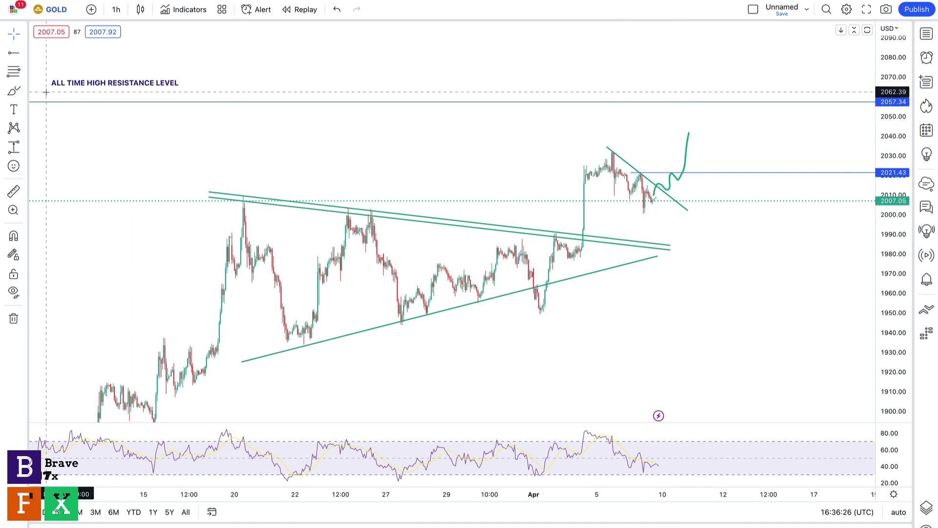
# Measure the price range from just above the horizontal ray to the all-time high resistance line, and remove the measurement.
pyautogui.click(13, 146)
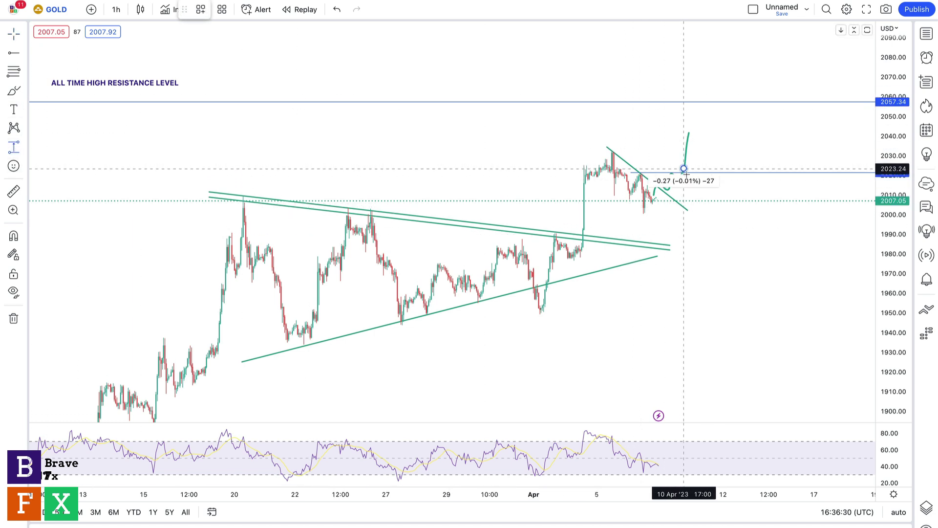
pyautogui.click(678, 103)
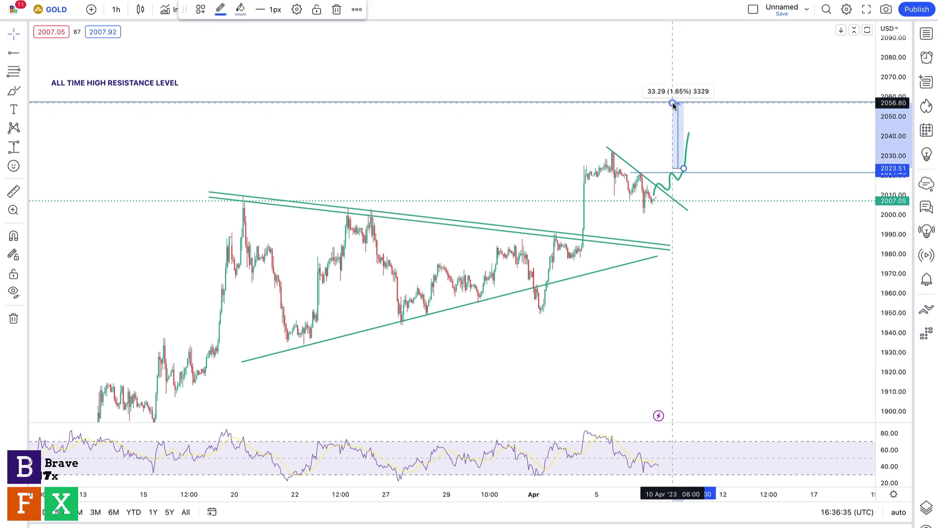
pyautogui.click(336, 9)
# Draw a Rectangle zone between about 2004 and 1999, spanning 16 March to 14 April across the earlier highs.
pyautogui.moveTo(470, 167); pyautogui.dragTo(464, 139)
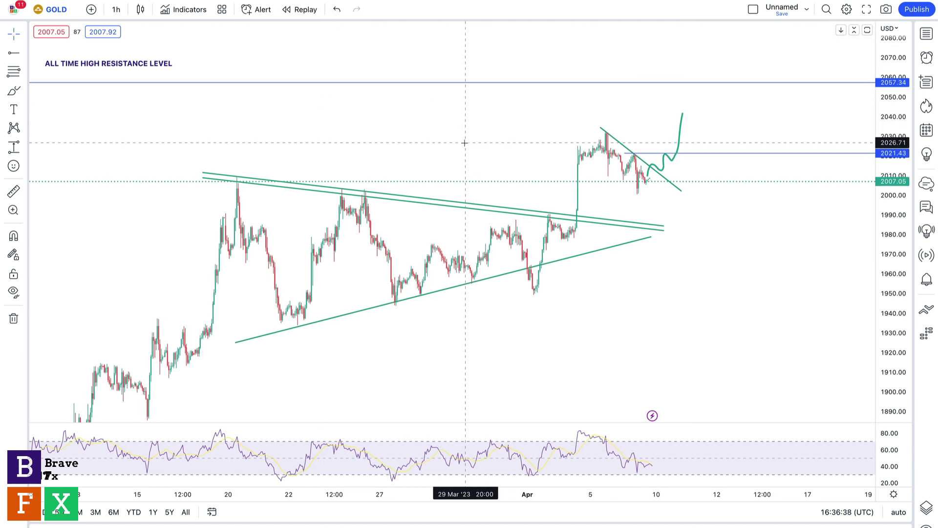
pyautogui.click(24, 91)
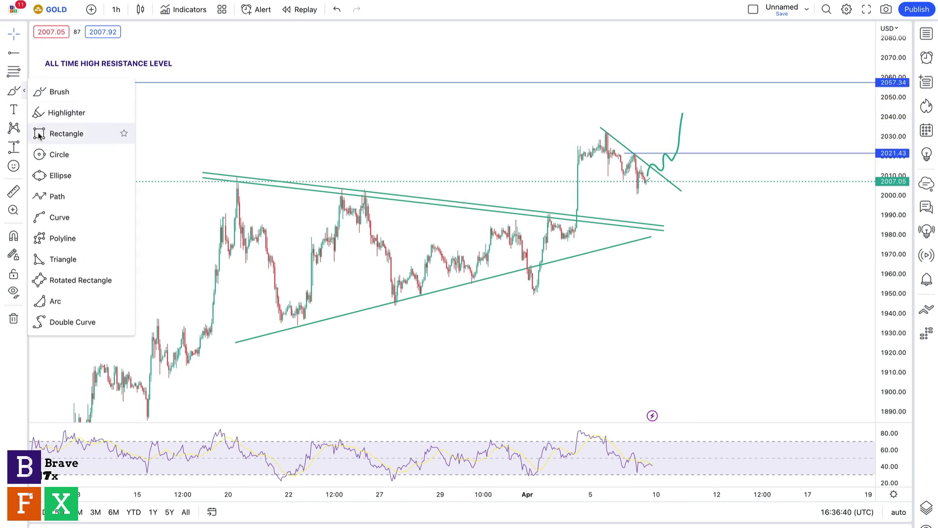
pyautogui.click(69, 132)
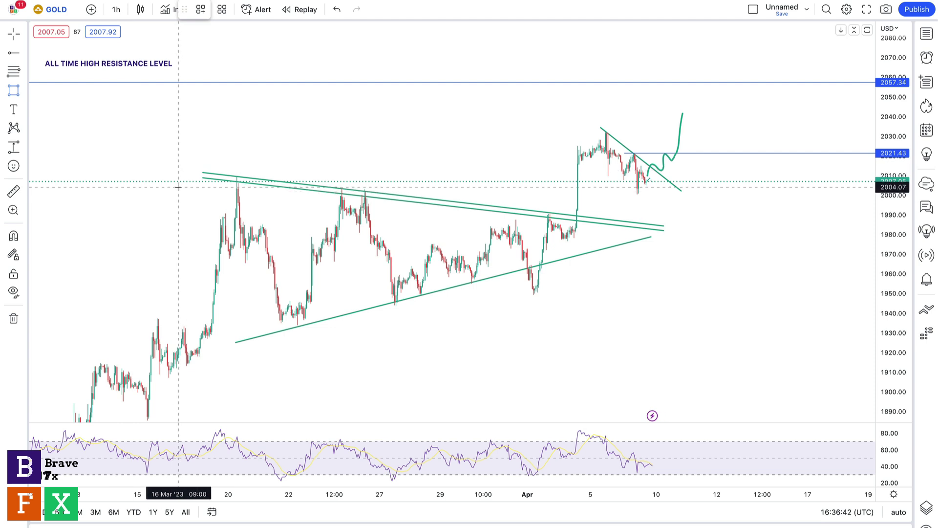
pyautogui.moveTo(179, 187)
pyautogui.mouseDown()
pyautogui.moveTo(665, 233)
pyautogui.moveTo(725, 199)
pyautogui.moveTo(791, 197)
pyautogui.mouseUp()
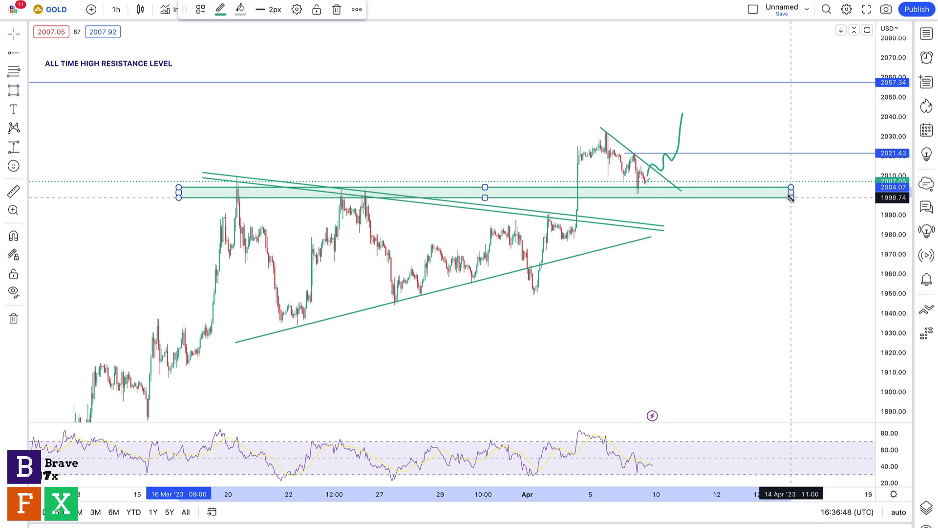
# Sketch a bearish path with the Brush from about 2011 through the zone to 1986, back up to 2000, and down to about 1940.
pyautogui.moveTo(753, 268); pyautogui.dragTo(716, 269)
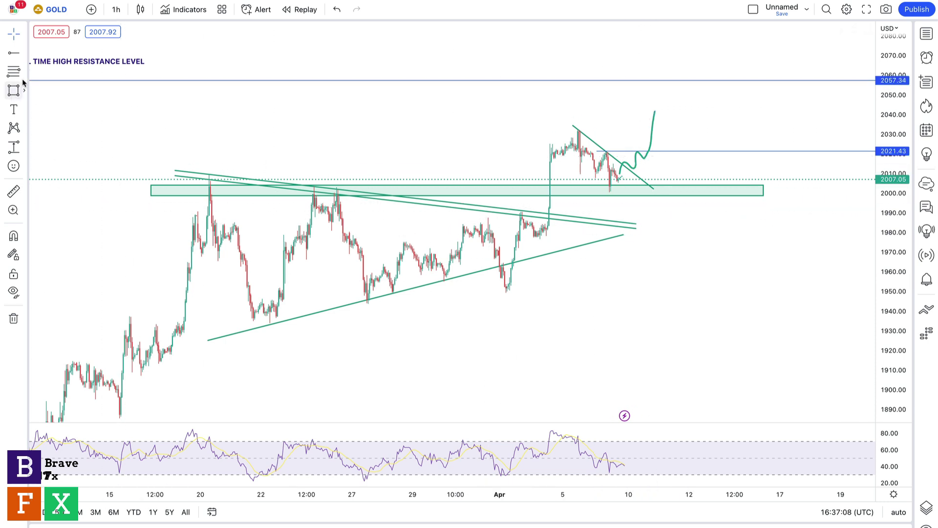
pyautogui.click(23, 53)
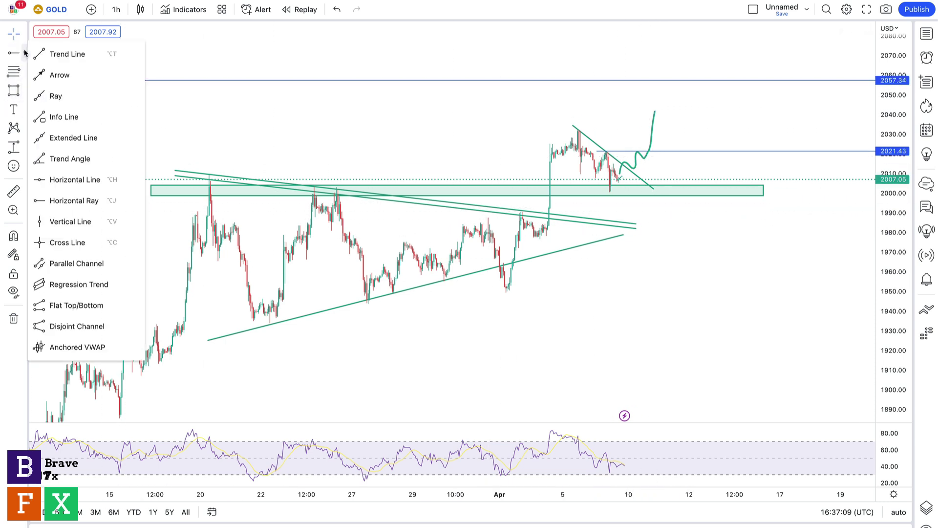
pyautogui.click(23, 91)
pyautogui.click(59, 90)
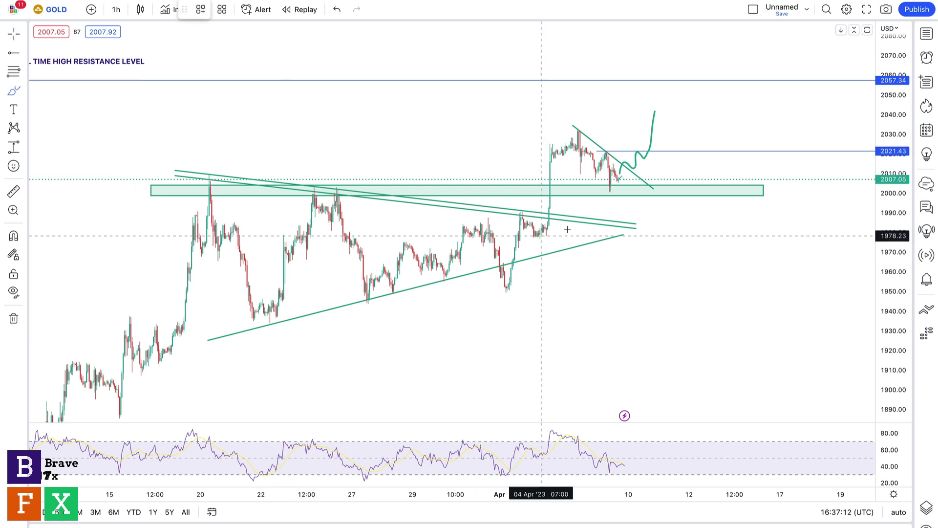
pyautogui.moveTo(628, 169)
pyautogui.mouseDown()
pyautogui.moveTo(636, 219)
pyautogui.moveTo(660, 193)
pyautogui.mouseUp()
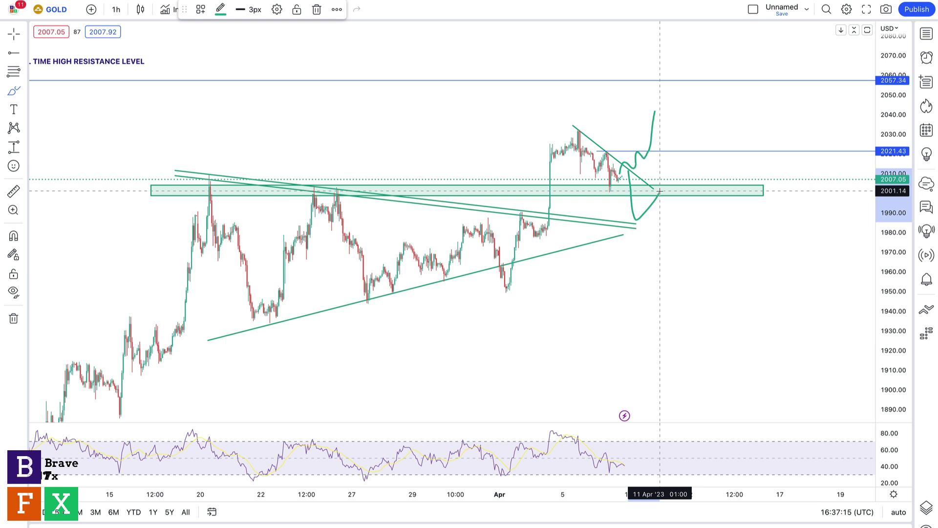
pyautogui.moveTo(661, 198)
pyautogui.mouseDown()
pyautogui.moveTo(664, 215)
pyautogui.moveTo(683, 203)
pyautogui.moveTo(708, 311)
pyautogui.mouseUp()
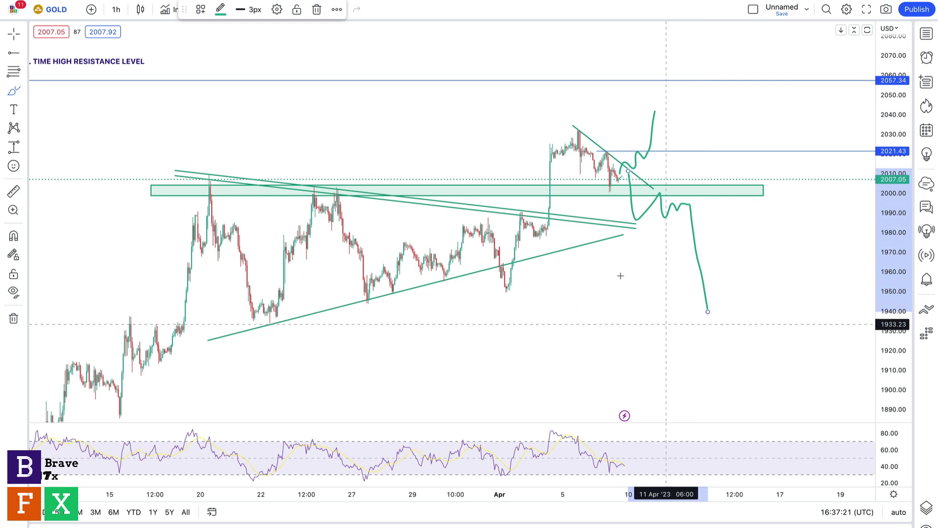
# Draw a Trend Line under the sketched pullback from about 1985.43 on 9 April to 1990.49 on 12 April.
pyautogui.click(25, 53)
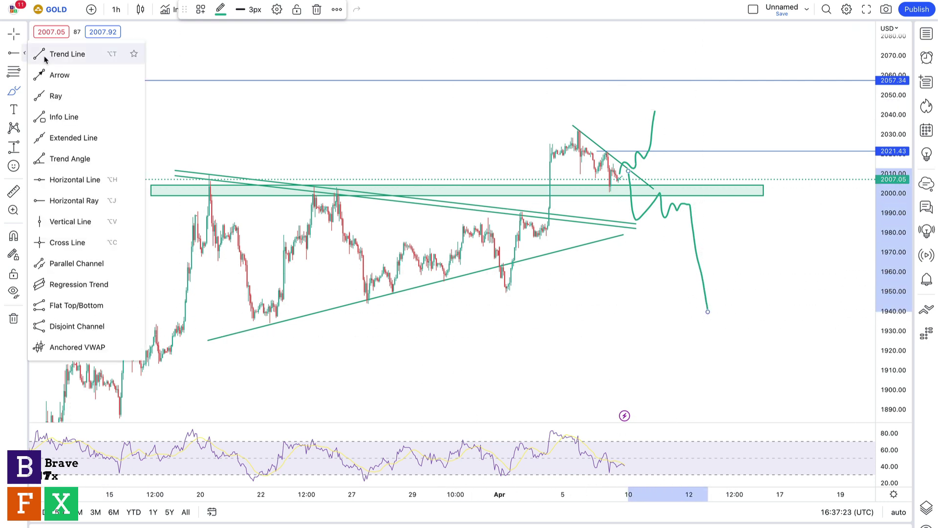
pyautogui.click(52, 54)
pyautogui.click(628, 221)
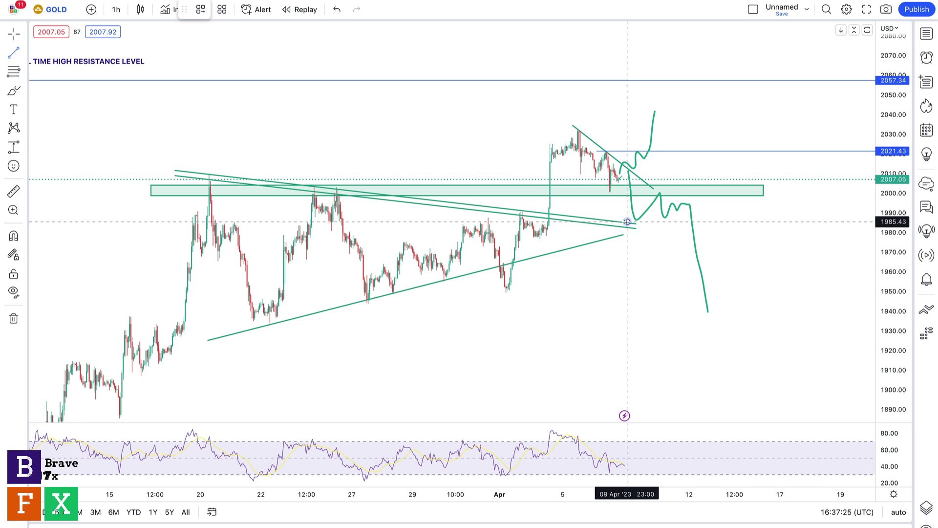
pyautogui.click(702, 211)
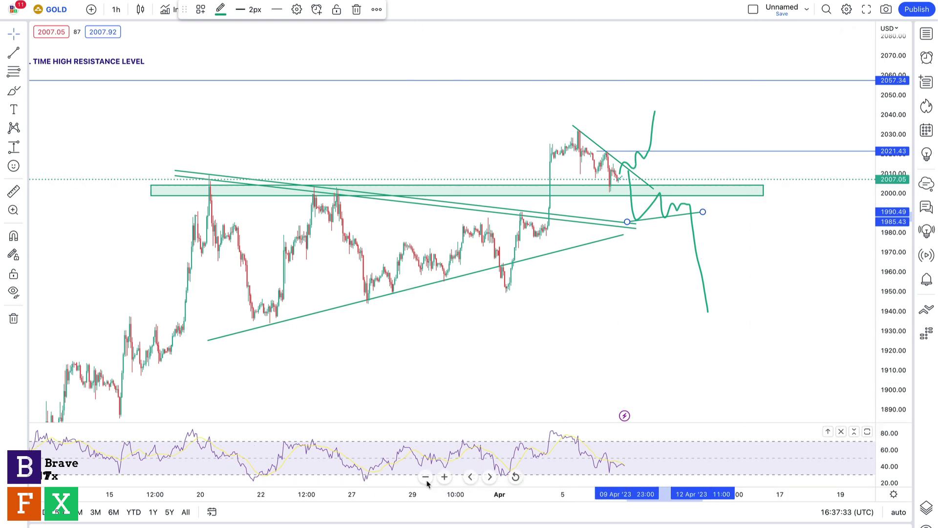
# Extend the existing lower zone between about 1957 and 1947 forward in time to 18 April.
pyautogui.click(426, 480)
pyautogui.click(425, 477)
pyautogui.click(430, 286)
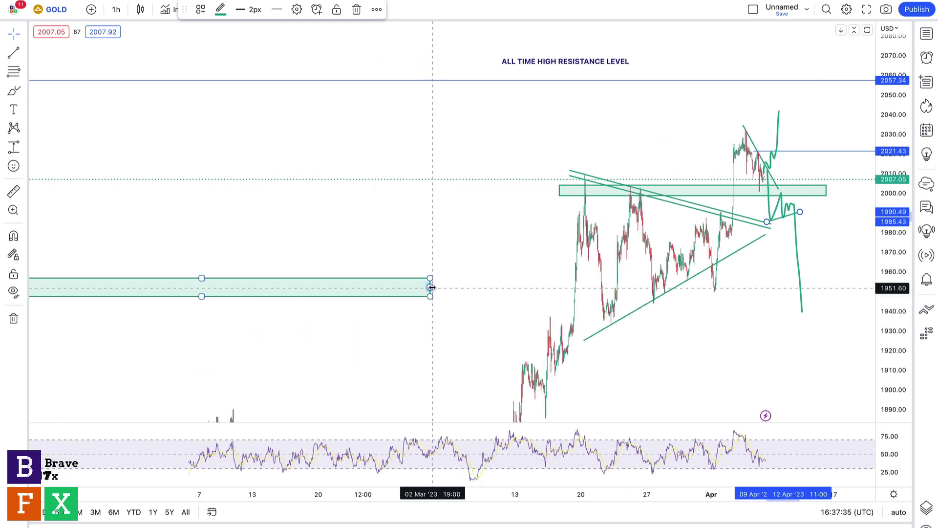
pyautogui.moveTo(432, 287); pyautogui.dragTo(849, 280)
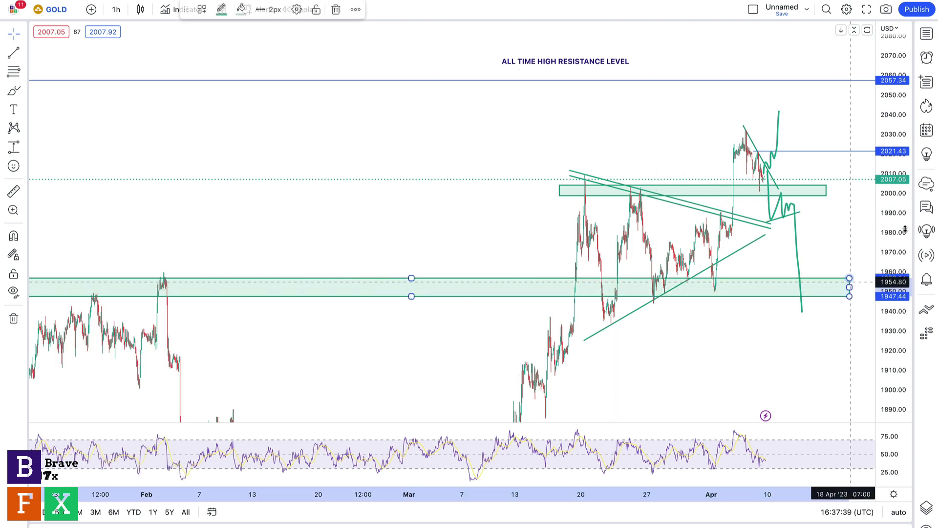
# Delete the long ascending trend line and the two descending trend lines that form the triangle across the March prices.
pyautogui.click(736, 250)
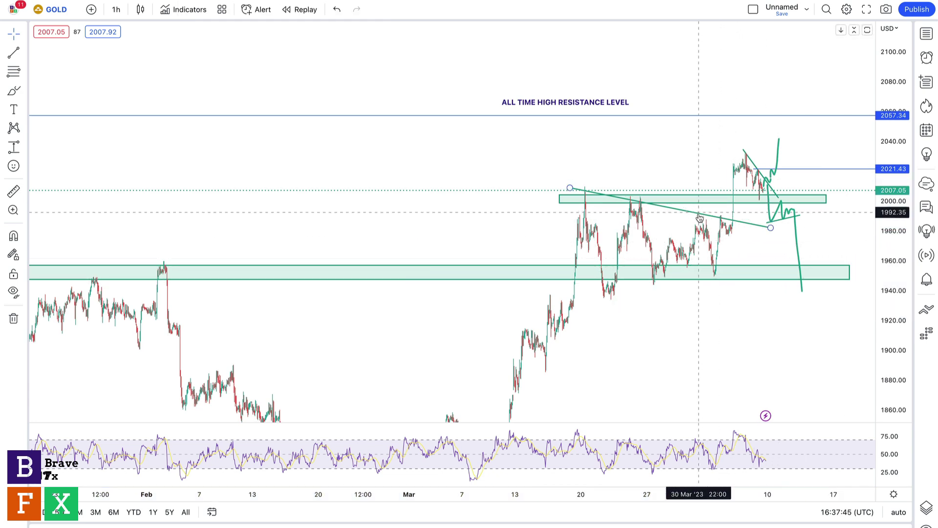
pyautogui.click(700, 218)
pyautogui.press('Delete')
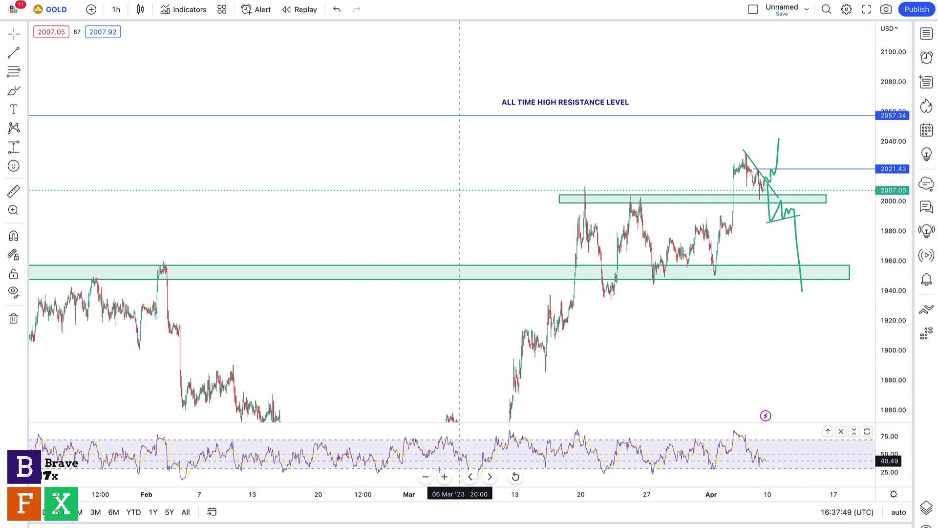
# Examine the 2000 zone, the sketched bearish path and the lower zone against the price history since January.
pyautogui.click(425, 476)
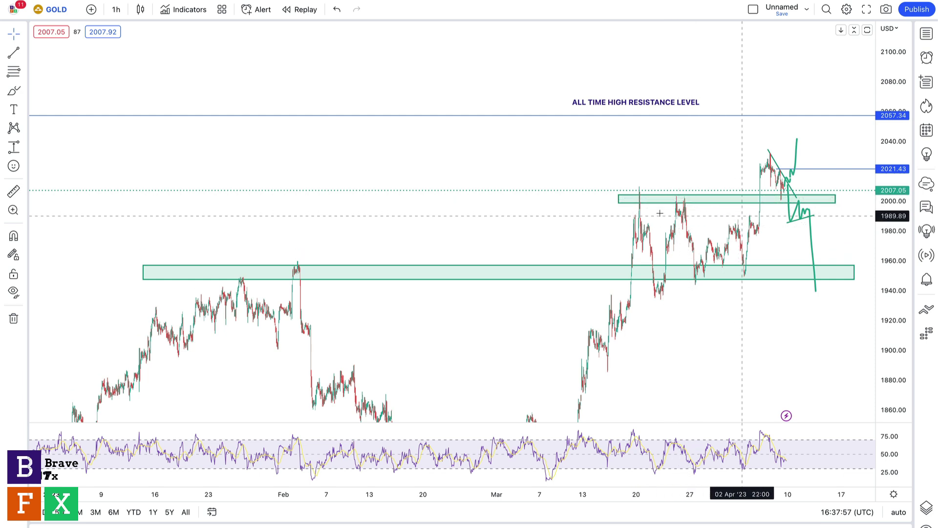
pyautogui.moveTo(650, 215); pyautogui.dragTo(629, 213)
pyautogui.click(684, 200)
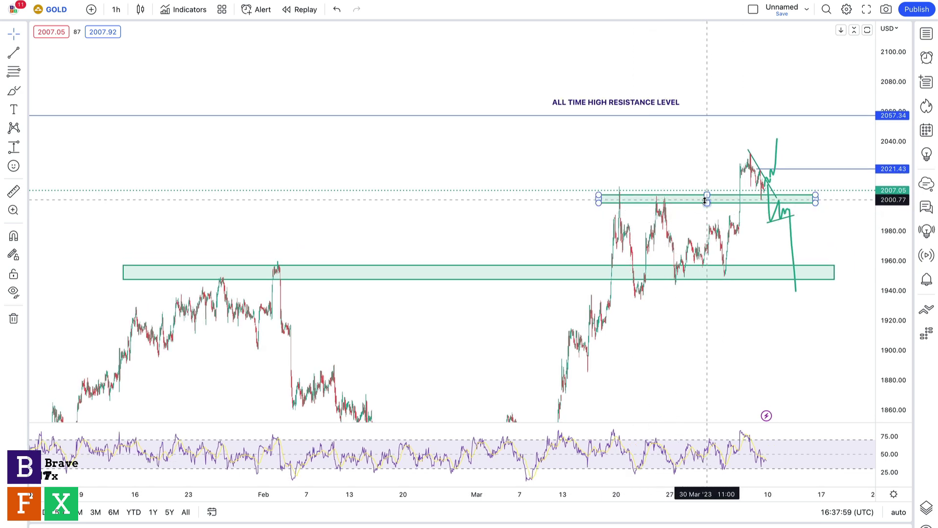
pyautogui.click(780, 219)
pyautogui.click(720, 300)
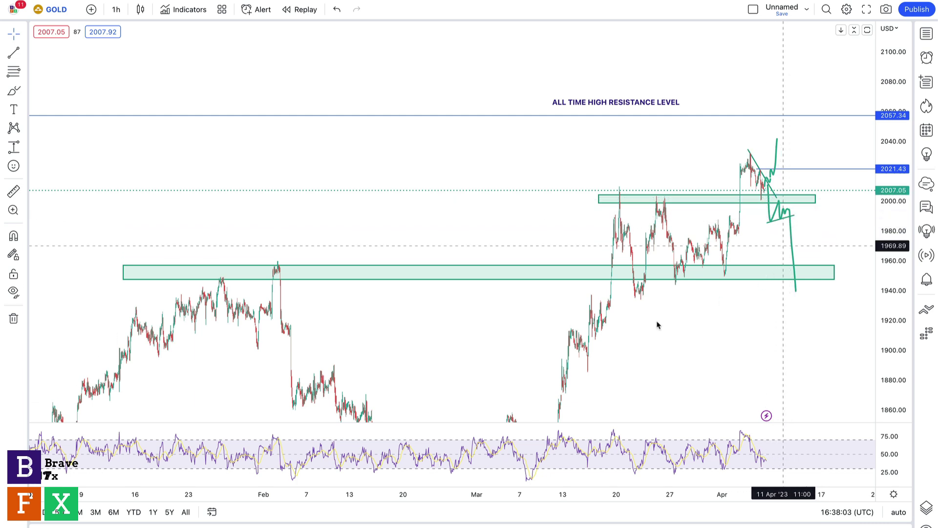
pyautogui.click(795, 272)
pyautogui.click(777, 293)
# Extend the lower zone between about 1957 and 1947 further forward to 25 April.
pyautogui.moveTo(760, 331); pyautogui.dragTo(635, 313)
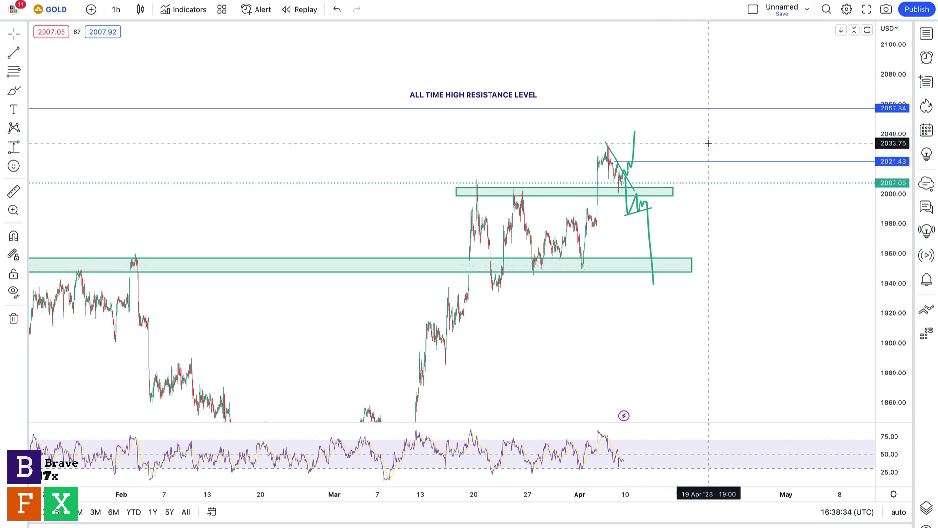
pyautogui.moveTo(694, 265); pyautogui.dragTo(745, 264)
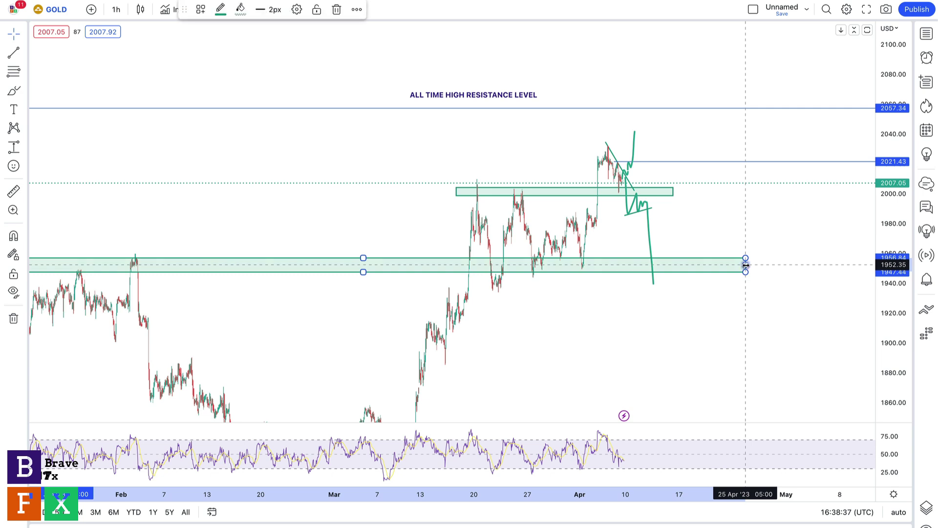
pyautogui.moveTo(890, 141); pyautogui.dragTo(887, 233)
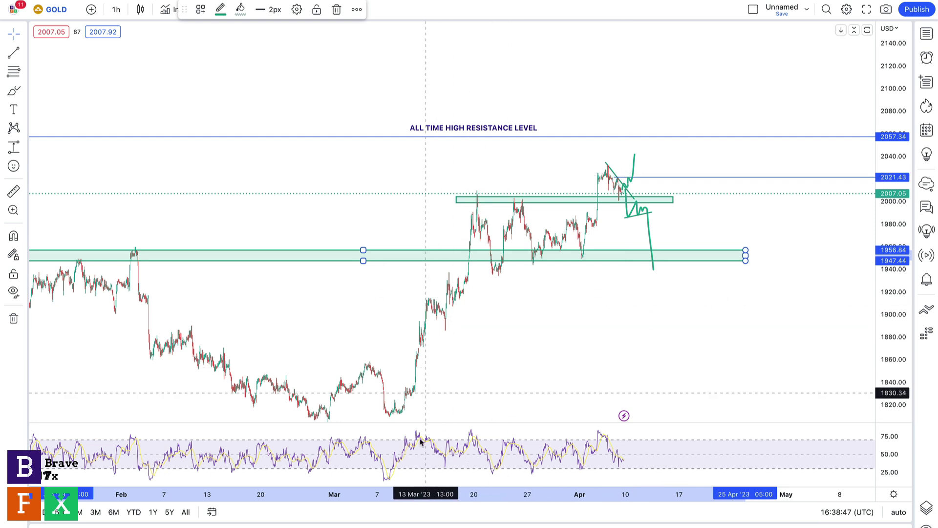
# Delete the bearish Brush path that falls from the upper zone toward 1940.
pyautogui.click(445, 477)
pyautogui.click(444, 477)
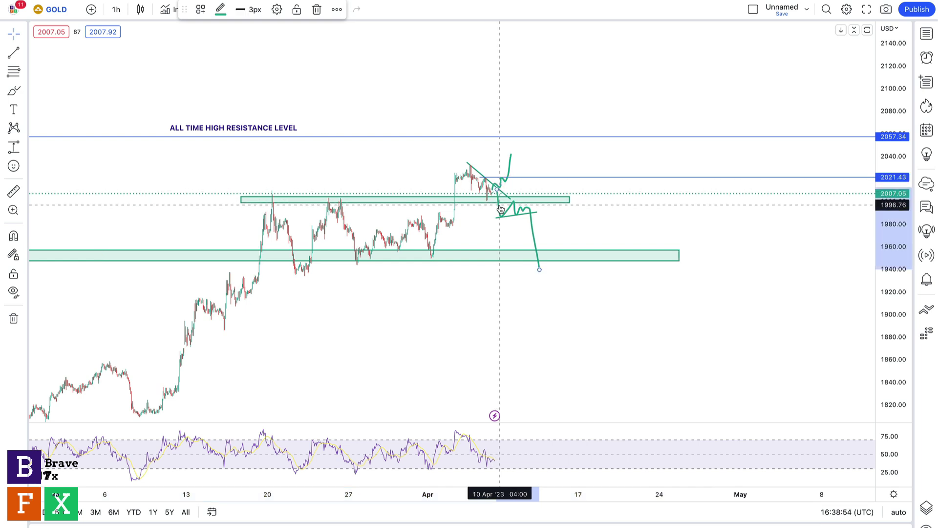
pyautogui.press('Delete')
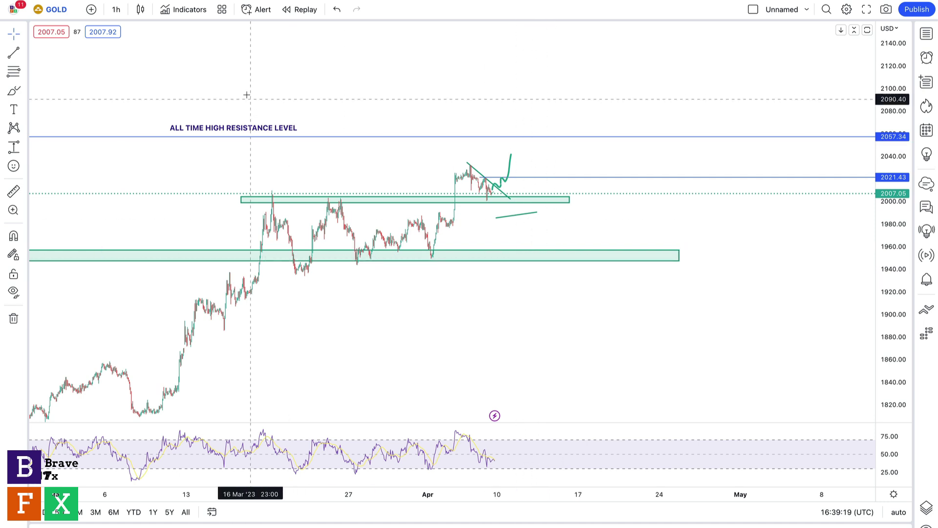
# Switch to the 4-hour GBPUSD chart and examine the price against its three zones and the rising trend line.
pyautogui.hotkey('ctrl', 'Tab')
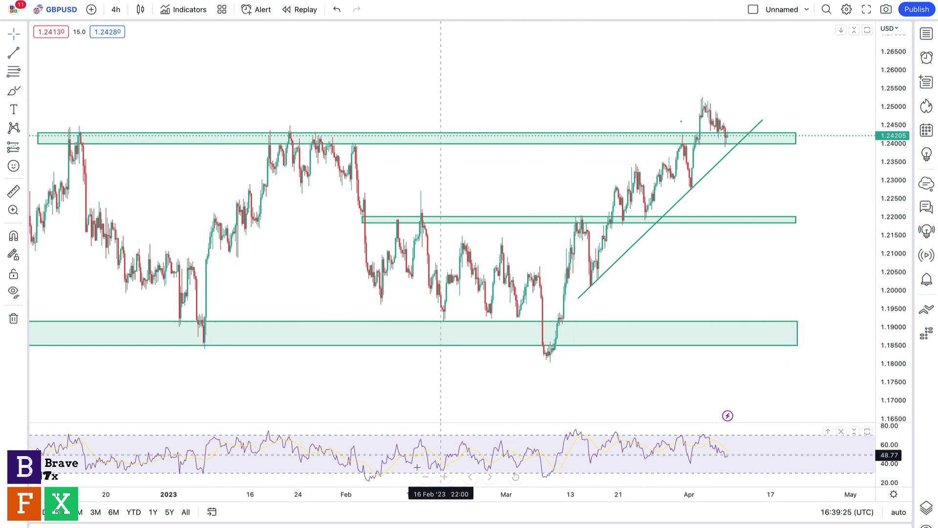
pyautogui.click(425, 478)
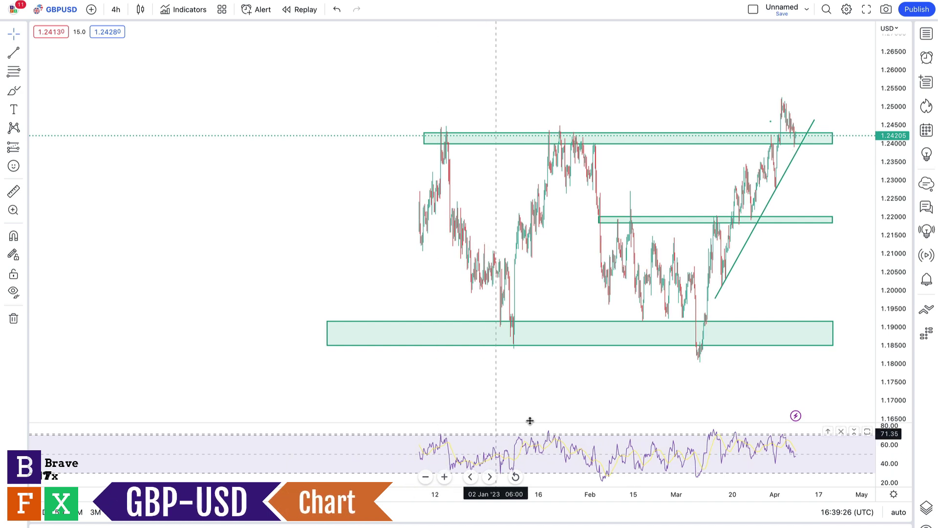
pyautogui.moveTo(548, 396); pyautogui.dragTo(458, 389)
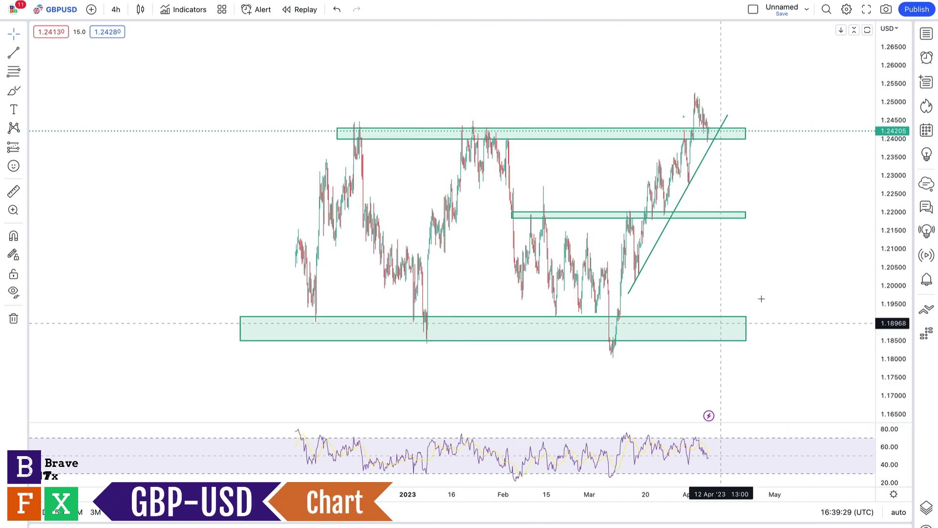
pyautogui.moveTo(895, 167); pyautogui.dragTo(896, 217)
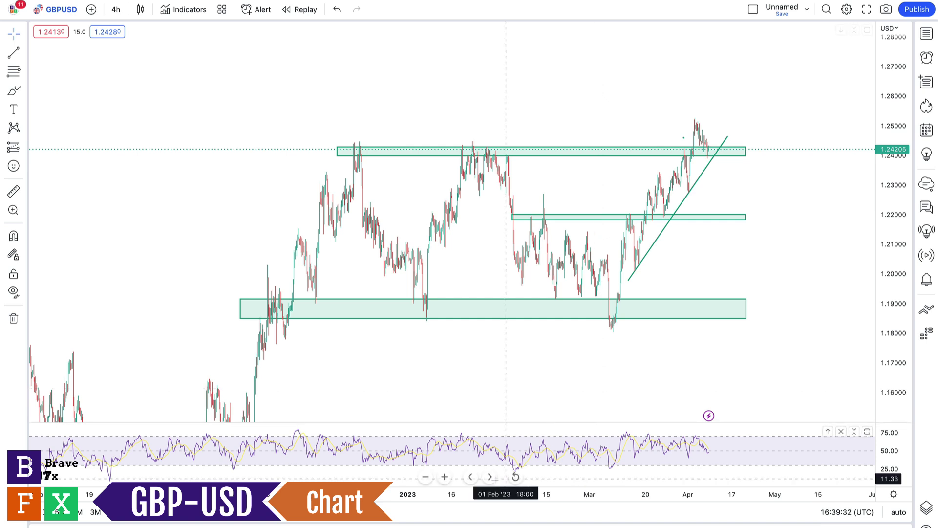
pyautogui.click(444, 477)
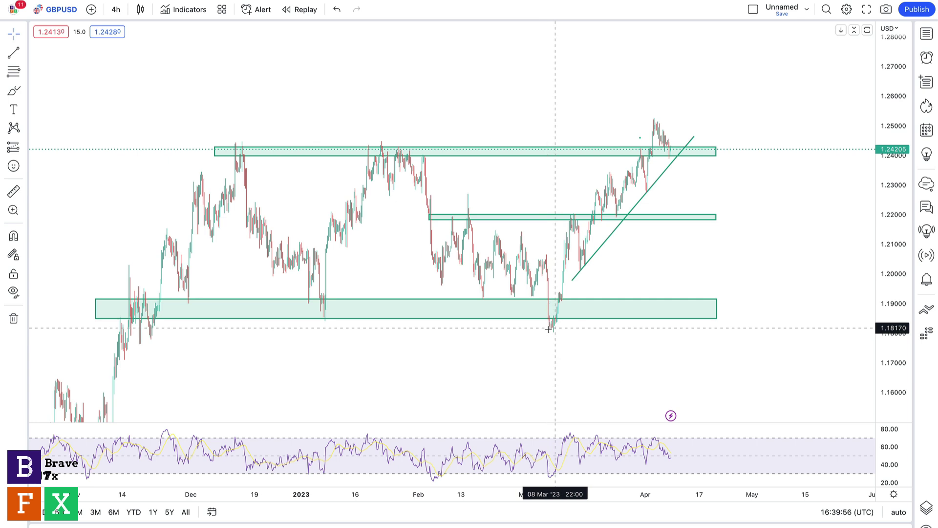
pyautogui.click(701, 152)
pyautogui.click(704, 162)
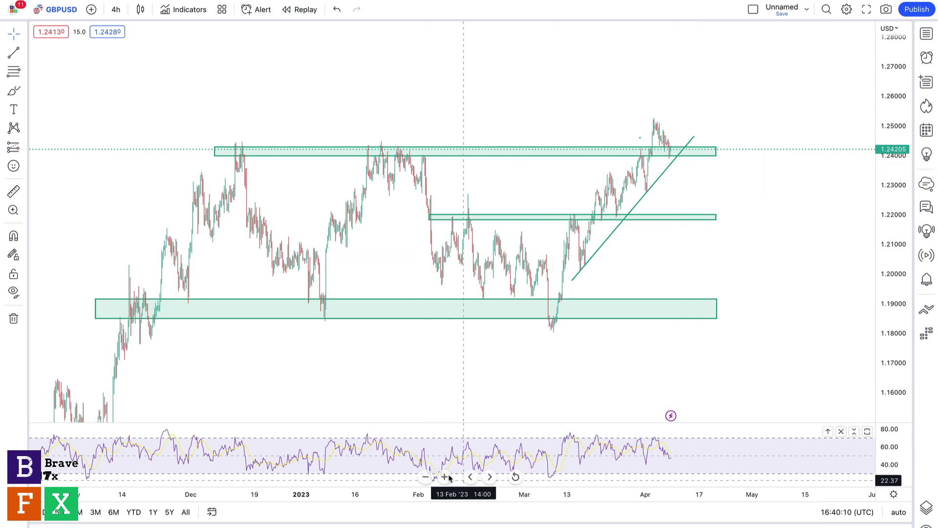
# Sketch a bullish path with the Brush from the upper zone at about 1.242, through a small pullback, up to about 1.271.
pyautogui.click(446, 476)
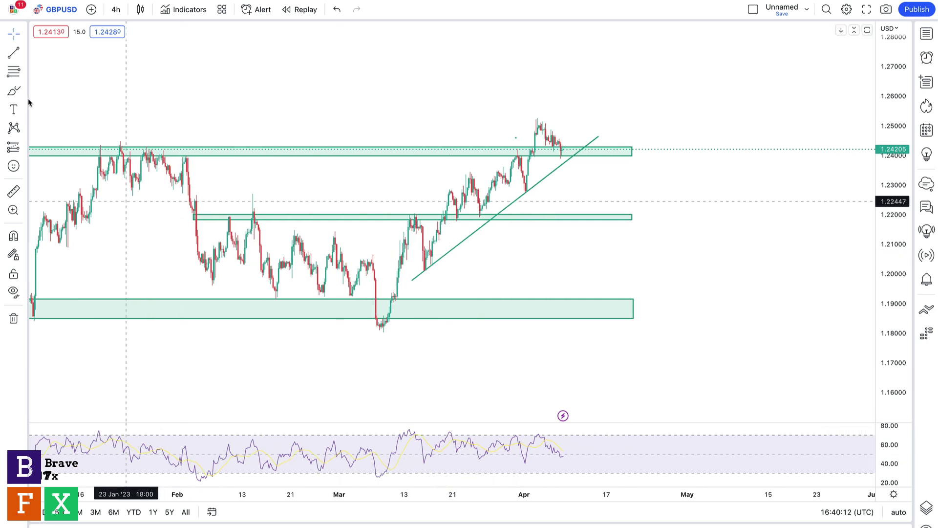
pyautogui.click(565, 145)
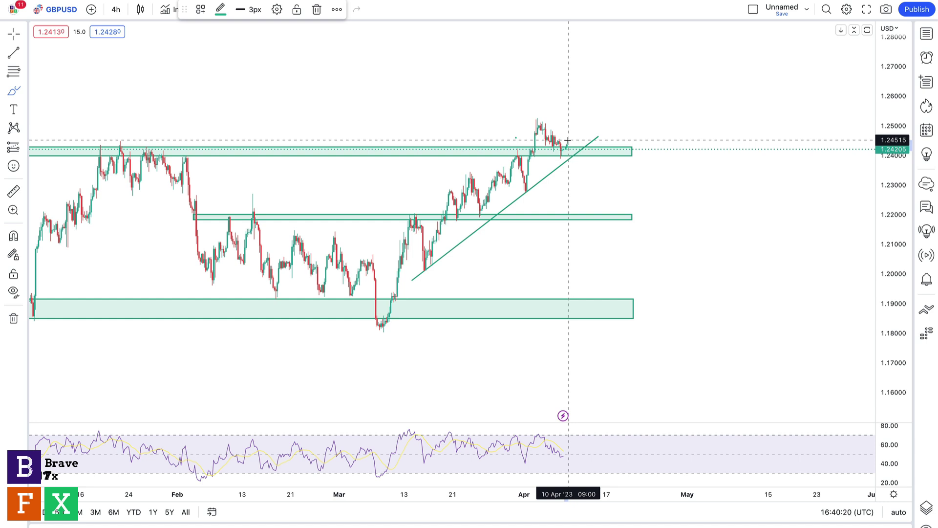
pyautogui.moveTo(569, 140)
pyautogui.mouseDown()
pyautogui.moveTo(571, 127)
pyautogui.moveTo(578, 136)
pyautogui.moveTo(594, 123)
pyautogui.moveTo(601, 63)
pyautogui.mouseUp()
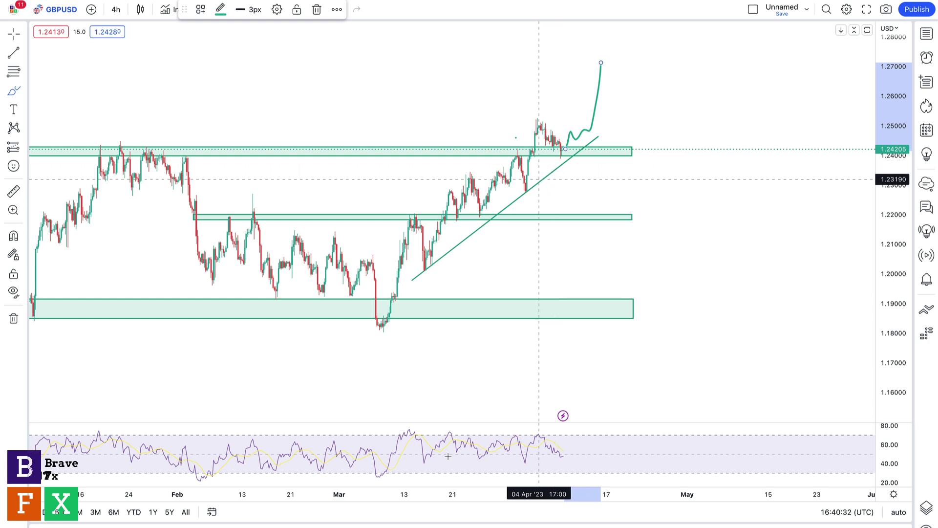
# Examine the recent GBPUSD candles, the rising trend line and the sketched bullish path up close.
pyautogui.click(444, 477)
pyautogui.click(444, 478)
pyautogui.click(444, 477)
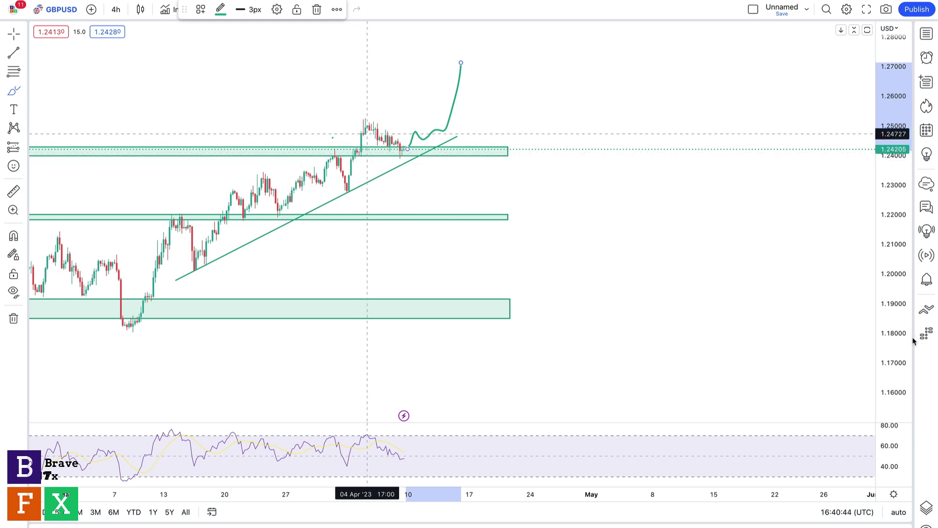
pyautogui.moveTo(897, 326); pyautogui.dragTo(902, 274)
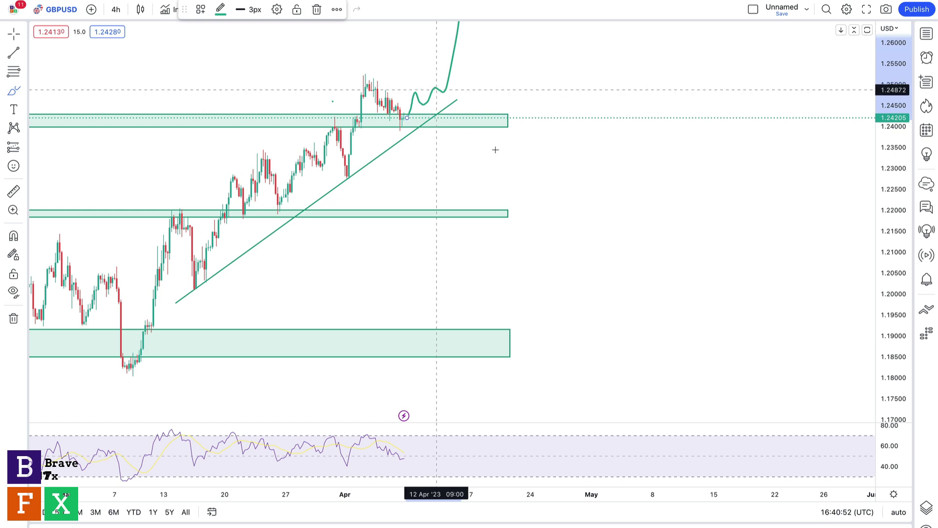
pyautogui.moveTo(905, 68); pyautogui.dragTo(880, 196)
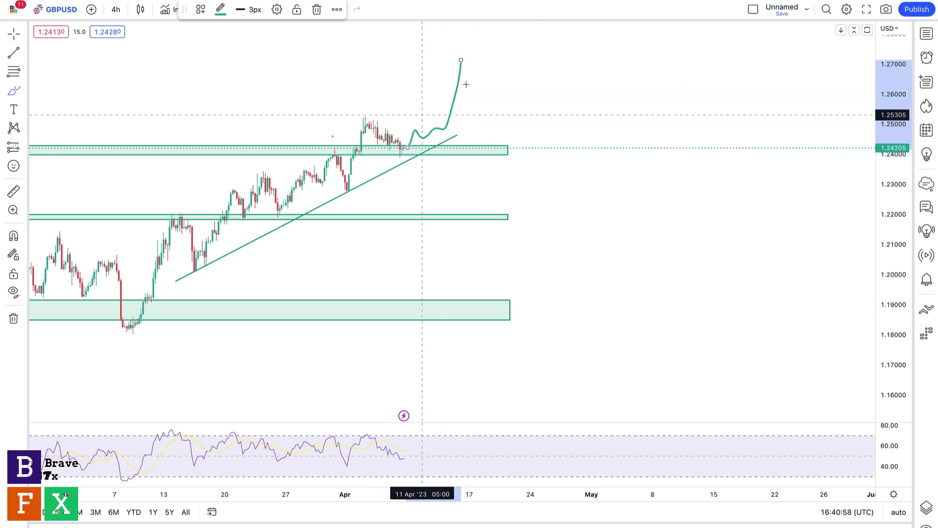
# Switch the GBPUSD chart to the daily timeframe with the price levels up to about 1.32 in view.
pyautogui.click(116, 9)
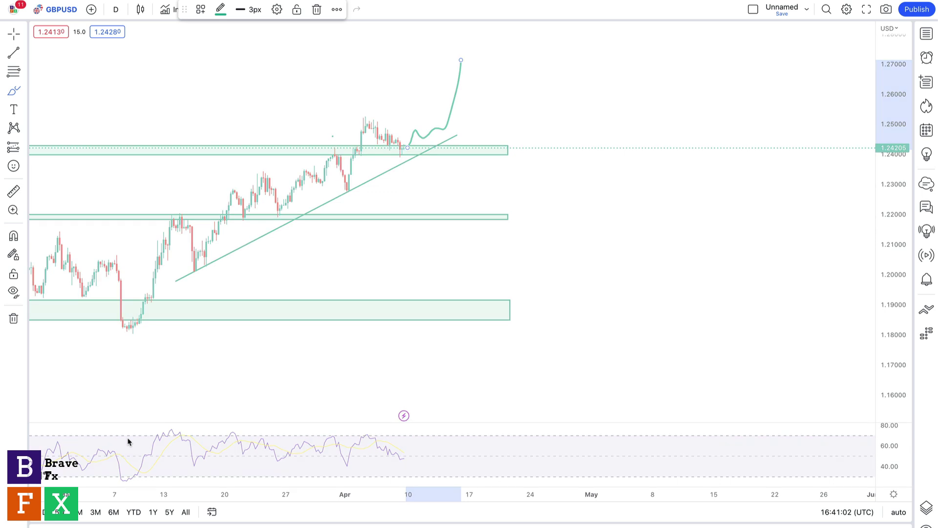
pyautogui.scroll(-5, 126, 437)
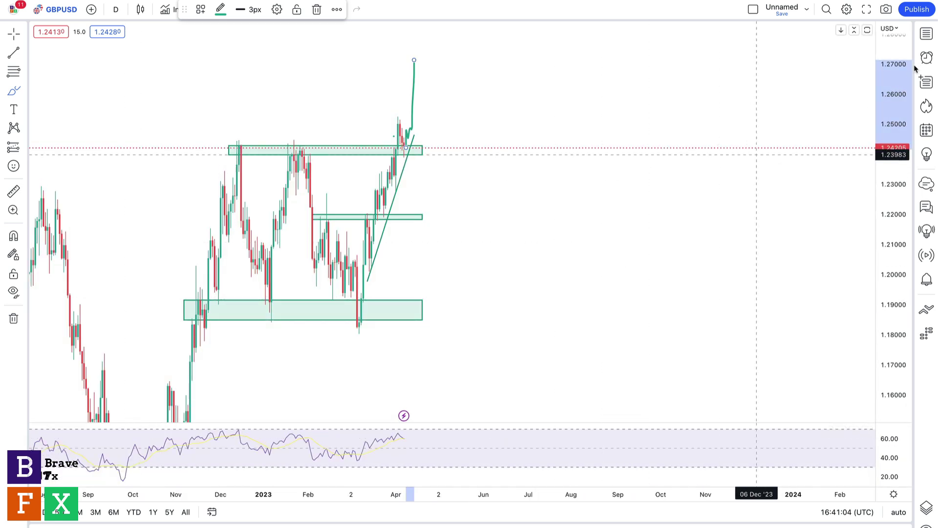
pyautogui.moveTo(892, 220); pyautogui.dragTo(886, 255)
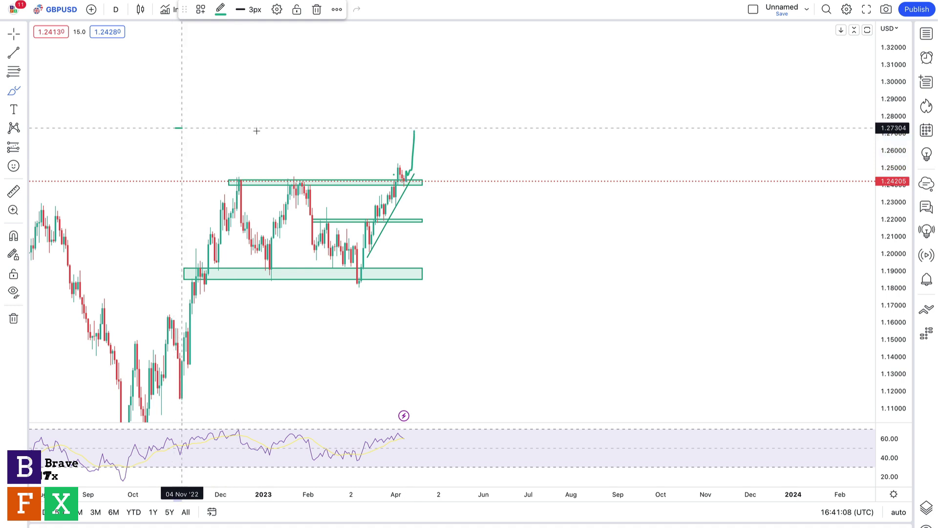
# Delete the stray brush mark near 1.273 and place a horizontal ray at about 1.26542 on the price peak near the start of June 2022.
pyautogui.press('Delete')
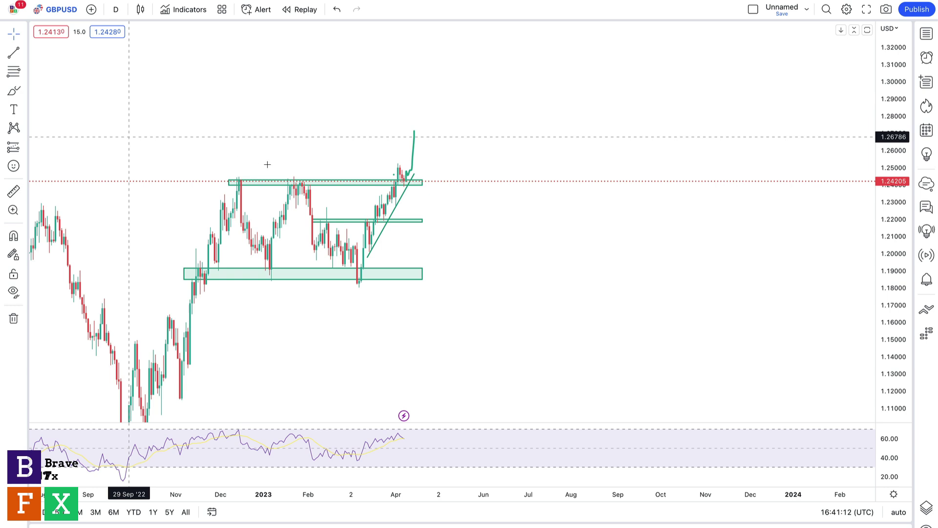
pyautogui.moveTo(258, 164); pyautogui.dragTo(386, 179)
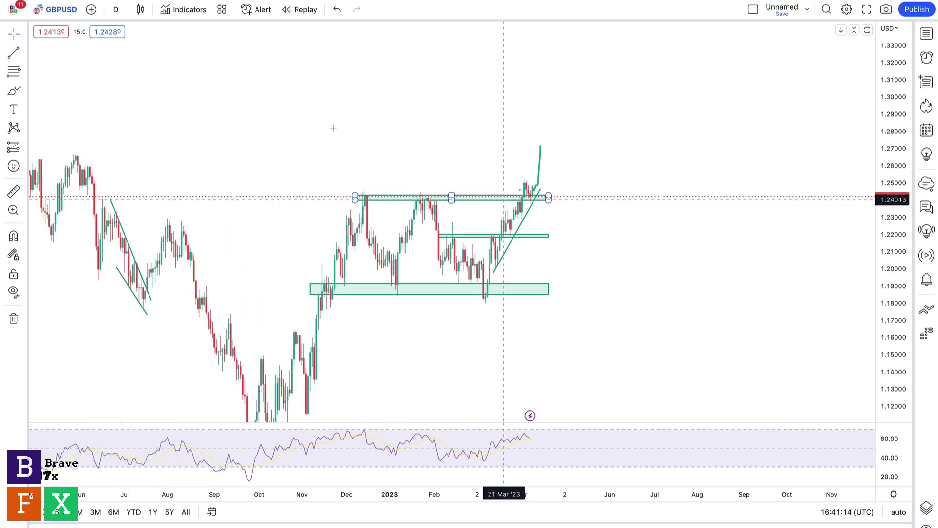
pyautogui.moveTo(484, 129); pyautogui.dragTo(551, 133)
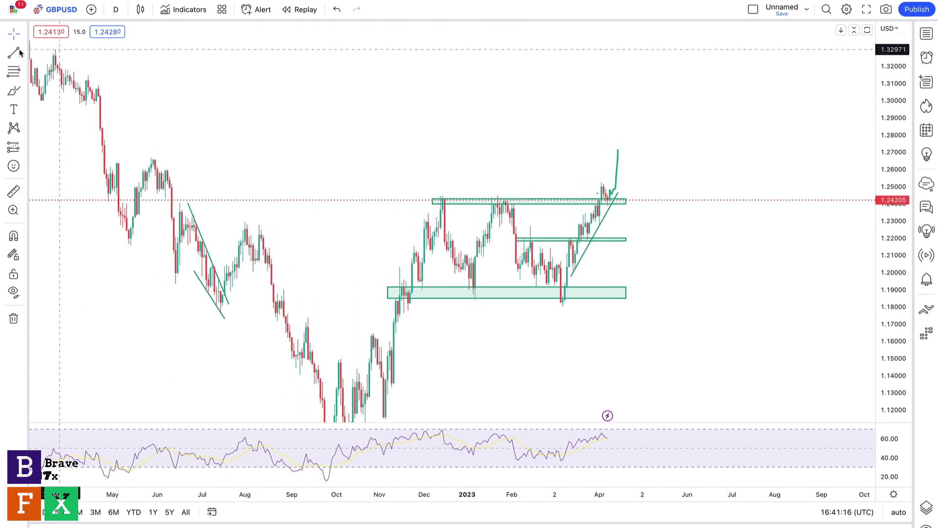
pyautogui.click(24, 53)
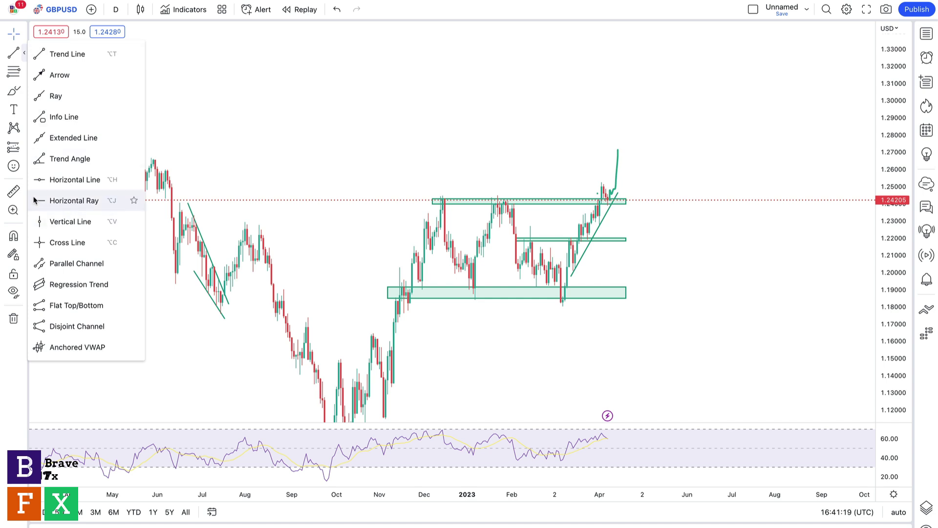
pyautogui.click(125, 200)
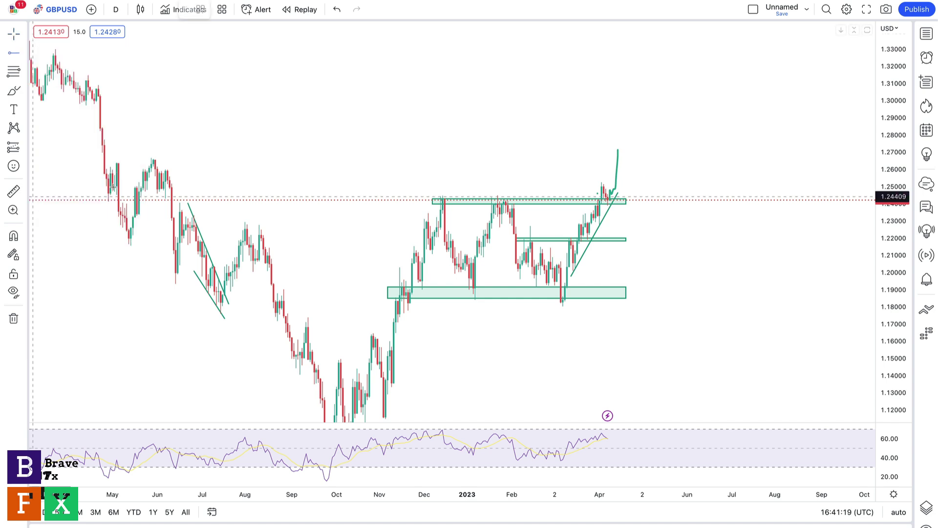
pyautogui.click(139, 160)
# Place a second horizontal ray at about 1.32788 on the GBPUSD high preceding the May 2022 decline.
pyautogui.click(14, 53)
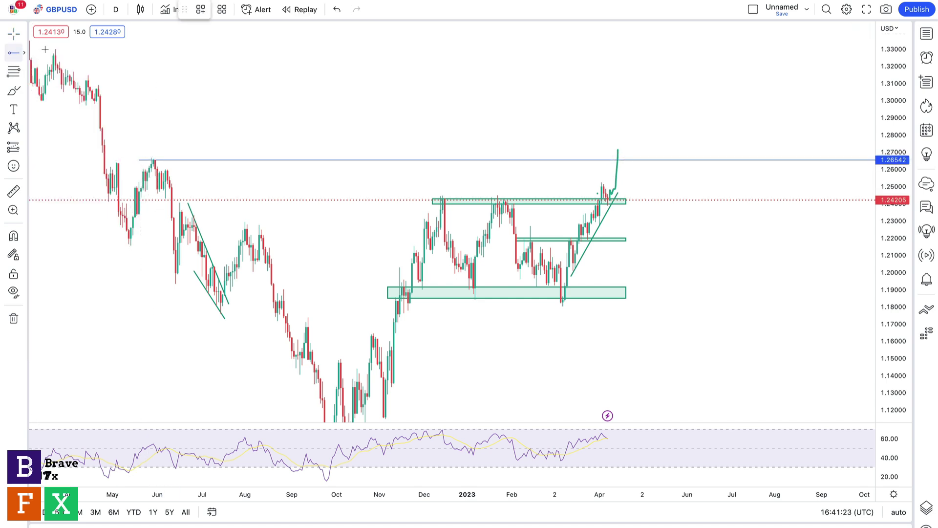
pyautogui.click(47, 53)
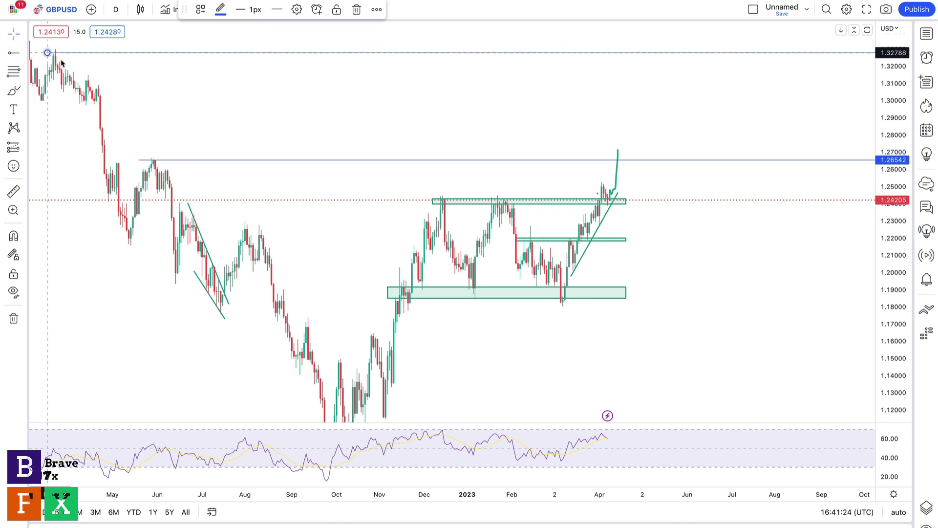
pyautogui.click(632, 124)
pyautogui.moveTo(632, 124); pyautogui.dragTo(620, 134)
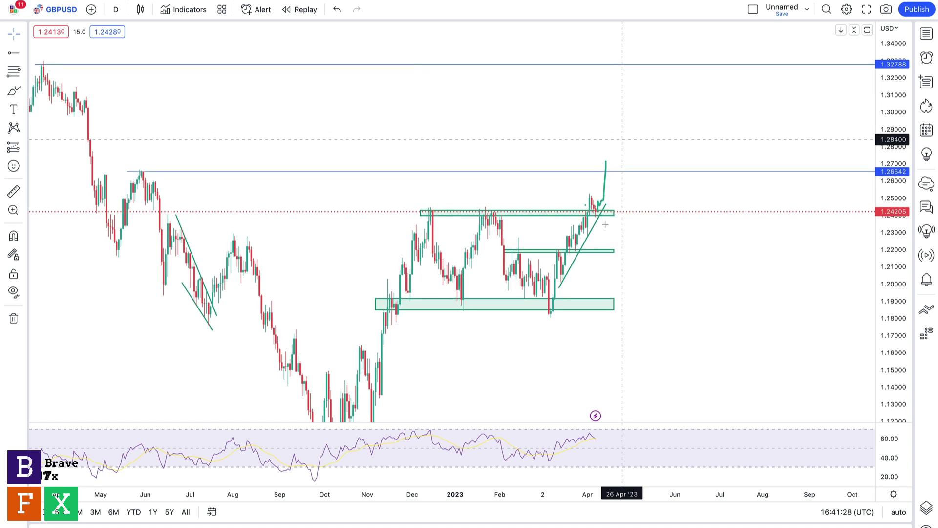
# Switch the GBPUSD chart to the 1-hour timeframe and delete the sketched bullish path.
pyautogui.click(113, 9)
pyautogui.click(133, 267)
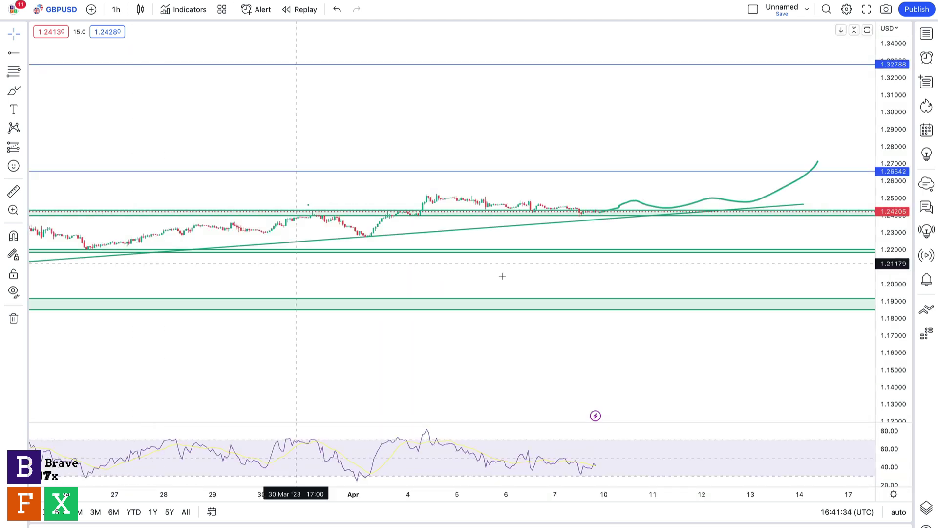
pyautogui.moveTo(889, 362); pyautogui.dragTo(889, 293)
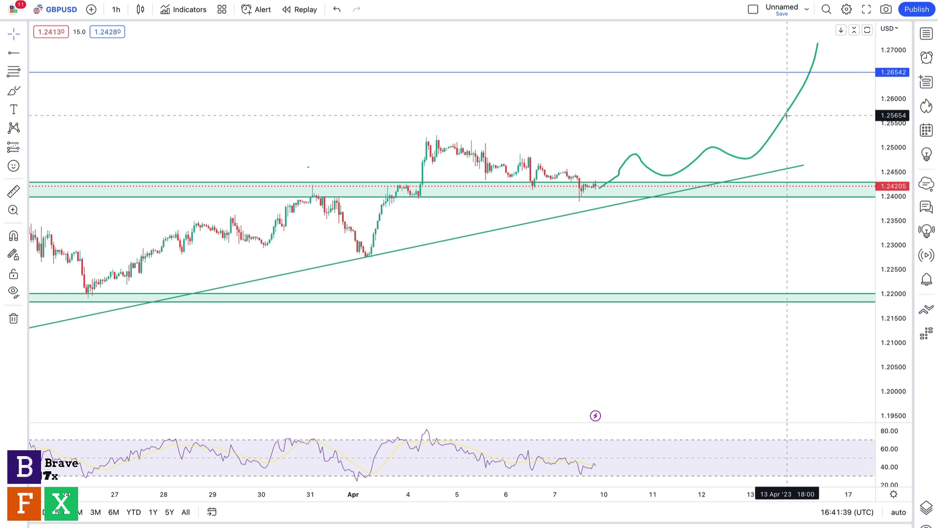
pyautogui.click(786, 120)
pyautogui.press('Delete')
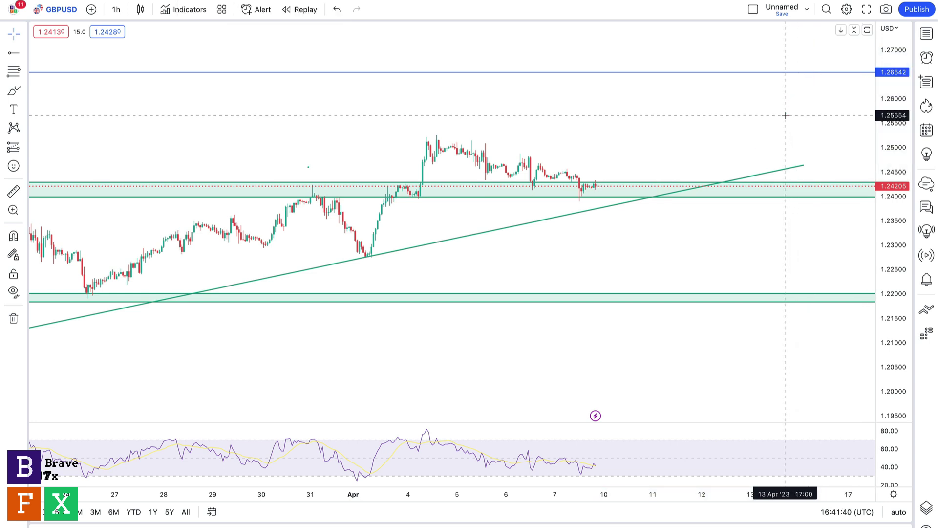
# Brush a bearish path from about 1.241 through a trend line retest to about 1.22, and mark the early-April low with a horizontal ray at 1.22763.
pyautogui.moveTo(426, 477)
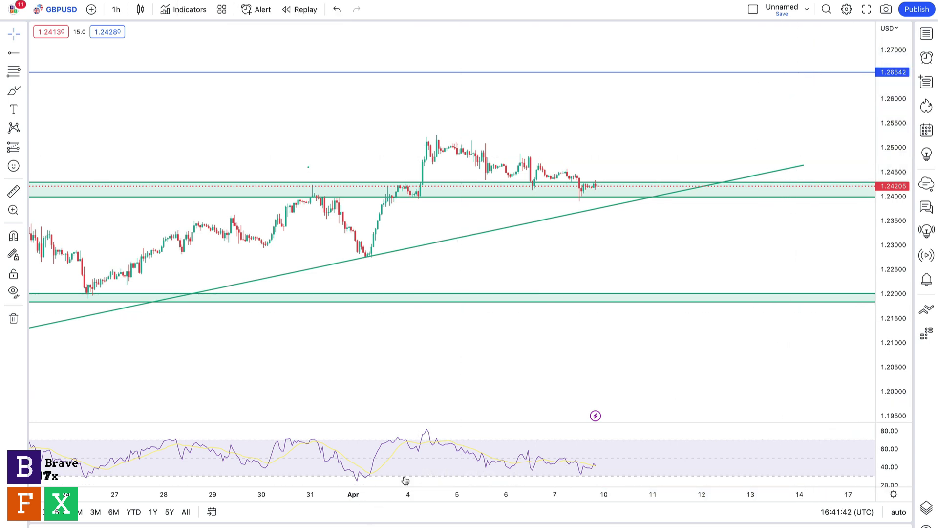
pyautogui.click(426, 477)
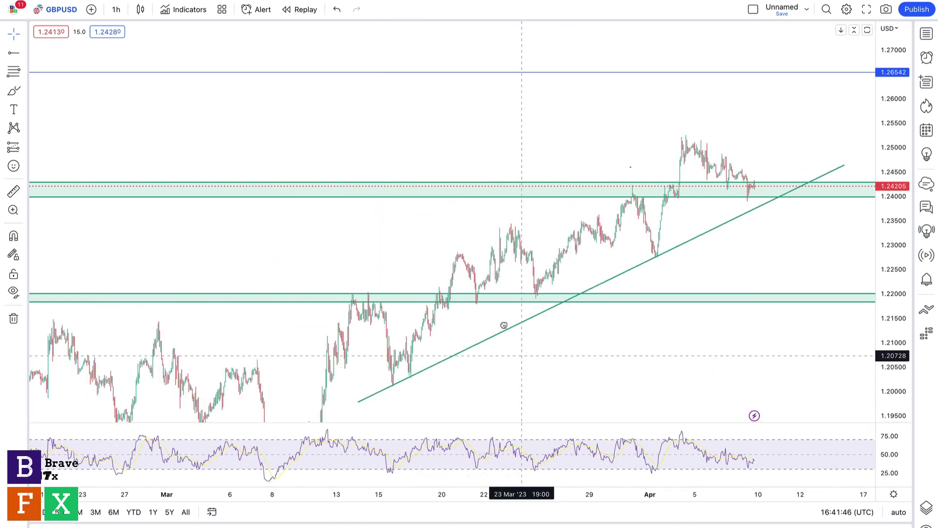
pyautogui.moveTo(503, 325); pyautogui.dragTo(491, 311)
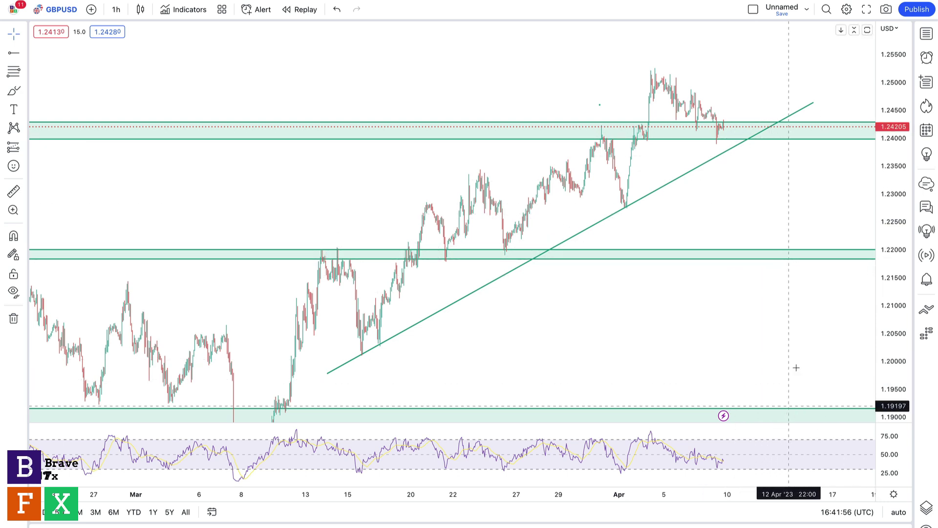
pyautogui.hscroll(3, 681, 319)
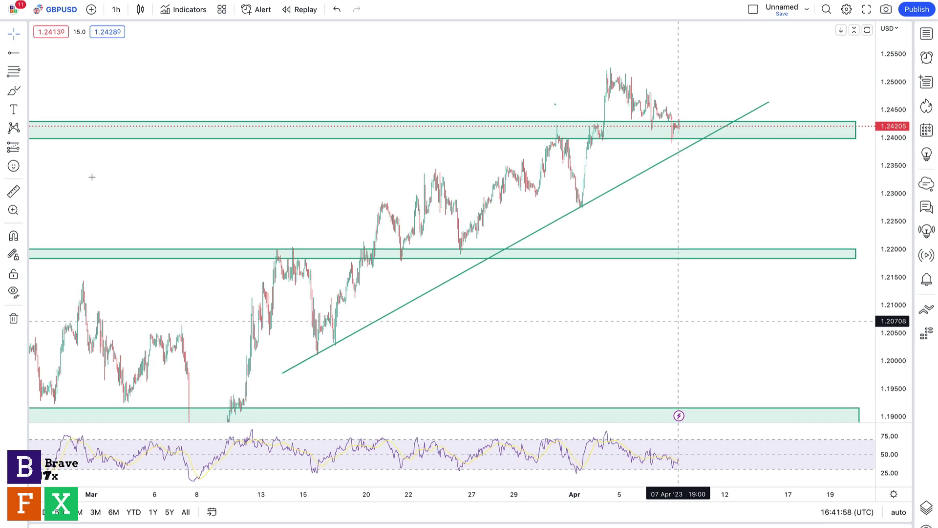
pyautogui.click(9, 91)
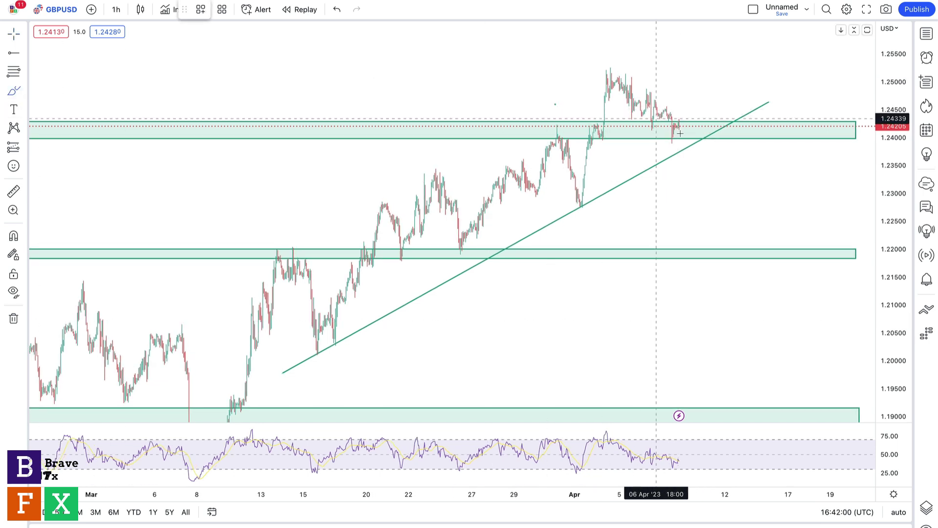
pyautogui.moveTo(677, 127); pyautogui.dragTo(677, 129)
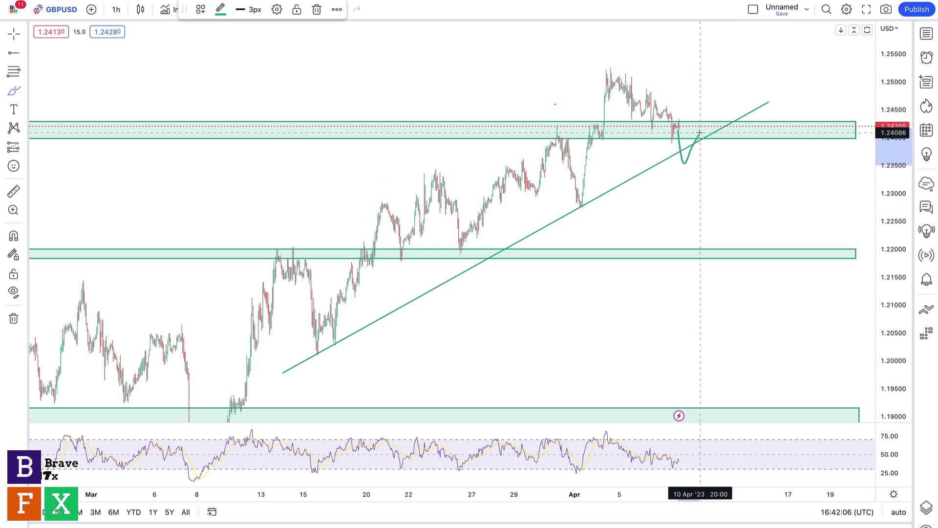
pyautogui.moveTo(706, 142)
pyautogui.mouseDown()
pyautogui.moveTo(702, 158)
pyautogui.moveTo(714, 152)
pyautogui.moveTo(734, 190)
pyautogui.moveTo(746, 252)
pyautogui.mouseUp()
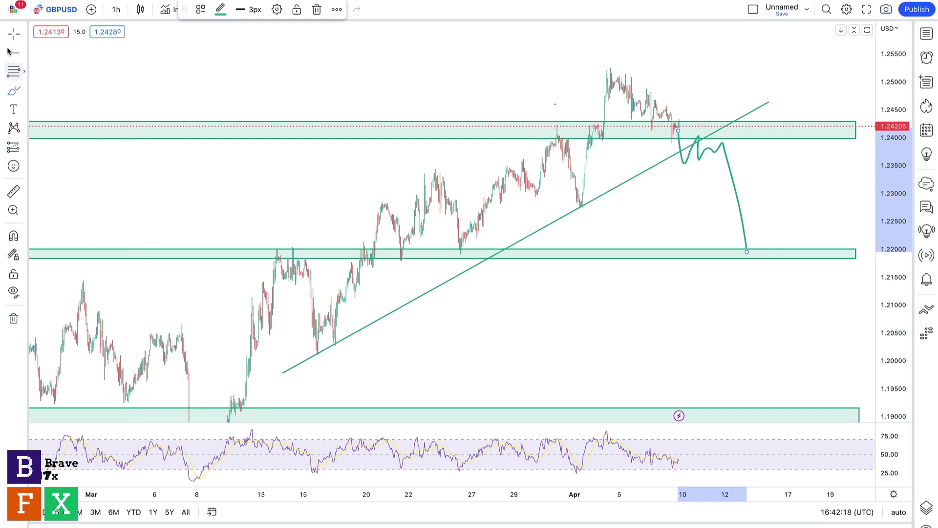
pyautogui.click(98, 68)
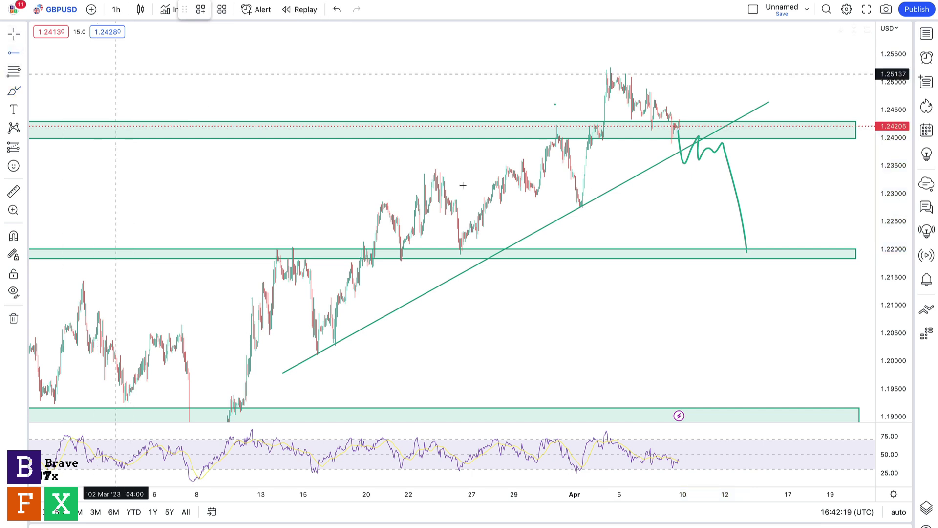
pyautogui.click(574, 207)
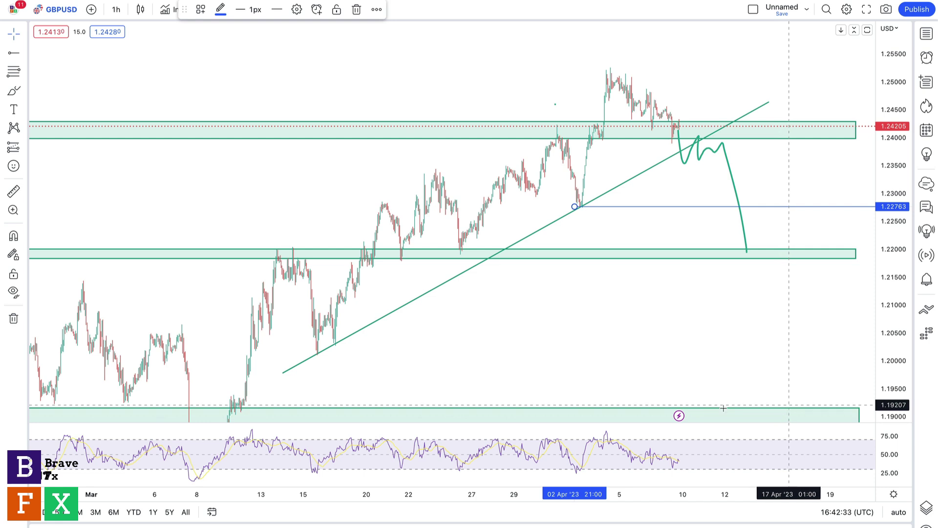
# Sketch an alternative bullish path with the Brush from about 1.241, through a small consolidation near 1.248, up to about 1.2575.
pyautogui.click(14, 91)
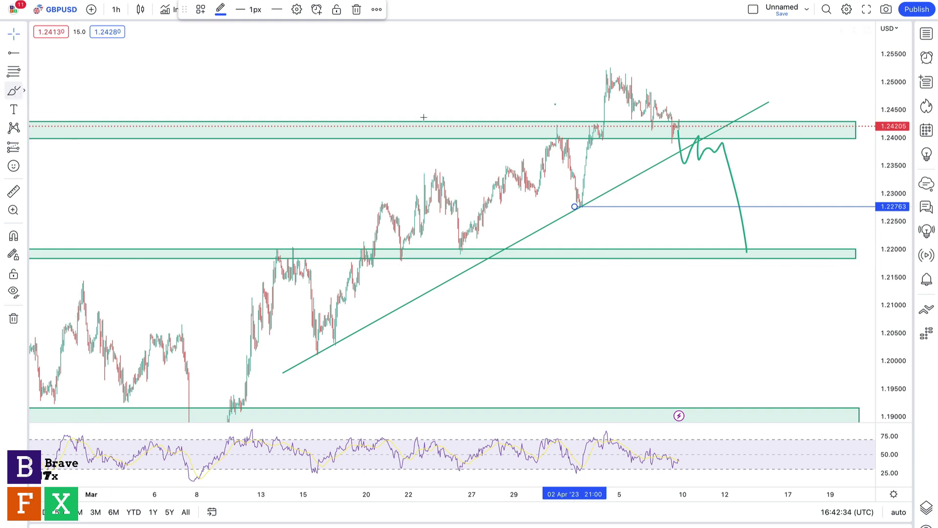
pyautogui.press('Escape')
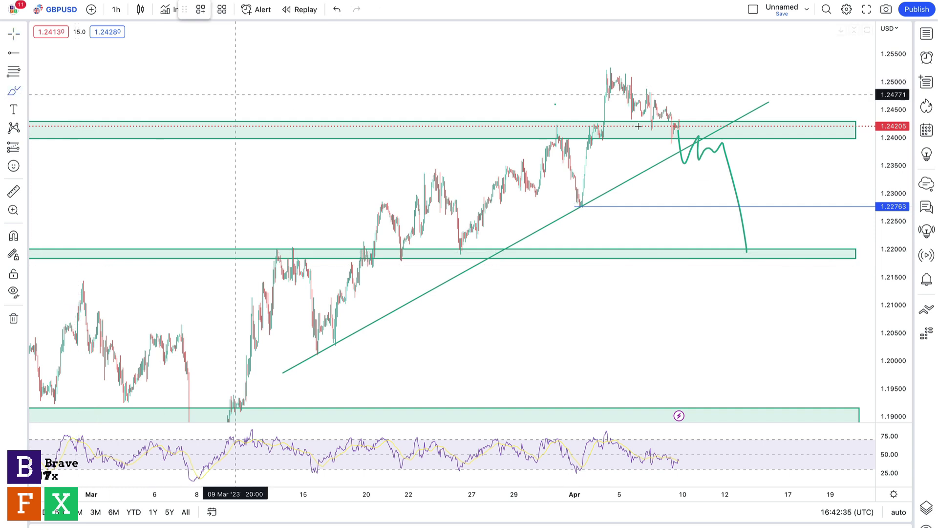
pyautogui.click(678, 132)
pyautogui.moveTo(681, 105)
pyautogui.mouseDown()
pyautogui.moveTo(687, 95)
pyautogui.moveTo(717, 99)
pyautogui.moveTo(736, 41)
pyautogui.mouseUp()
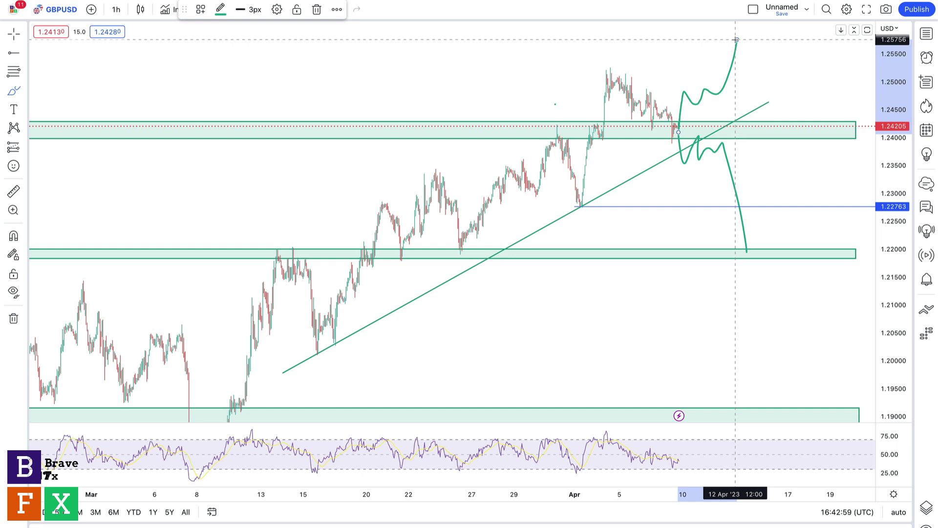
pyautogui.moveTo(736, 39); pyautogui.dragTo(737, 40)
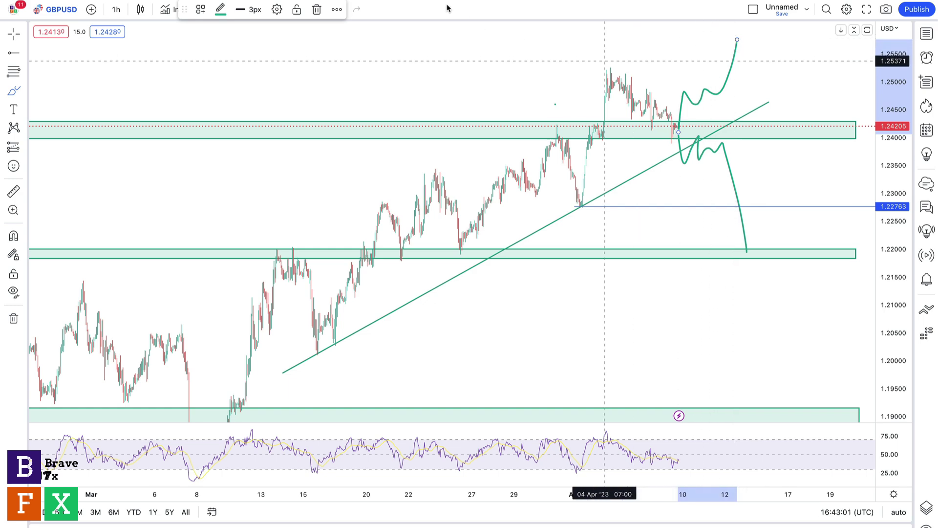
# Switch to the 4-hour AUDUSD chart and examine the price against its two rising channels, the zone near 0.653 and the horizontal ray below.
pyautogui.hotkey('ctrl', 'Tab')
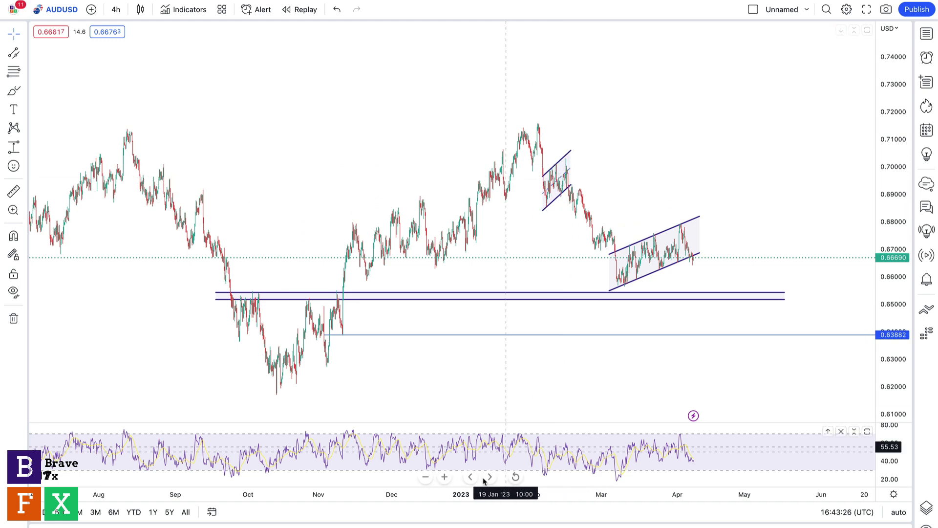
pyautogui.click(445, 477)
pyautogui.click(445, 477)
pyautogui.click(445, 477)
pyautogui.click(445, 477)
pyautogui.moveTo(172, 162); pyautogui.dragTo(413, 162)
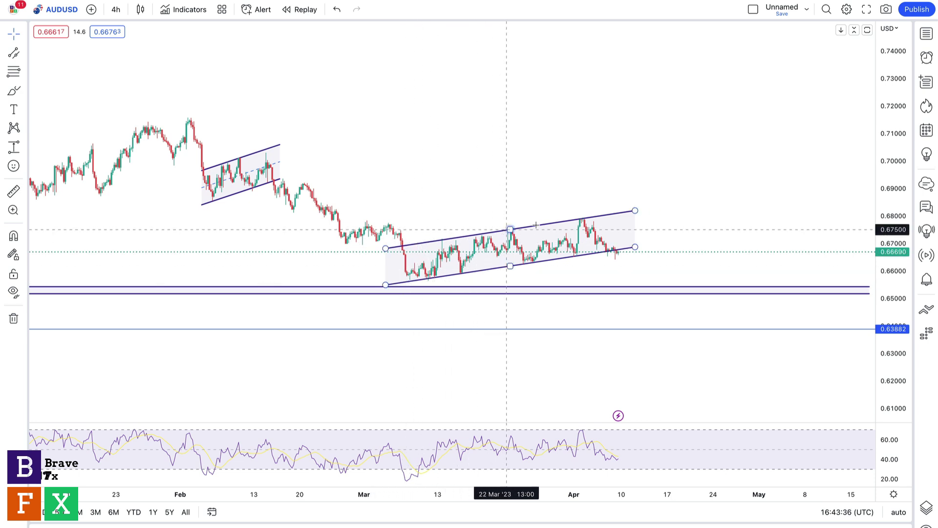
pyautogui.moveTo(715, 214); pyautogui.dragTo(762, 236)
pyautogui.moveTo(896, 285); pyautogui.dragTo(848, 225)
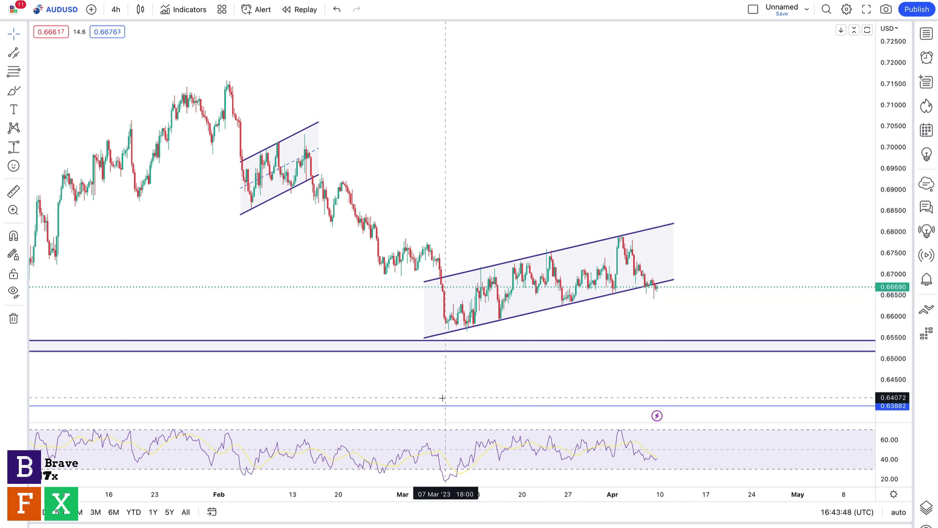
pyautogui.scroll(-6, 438, 485)
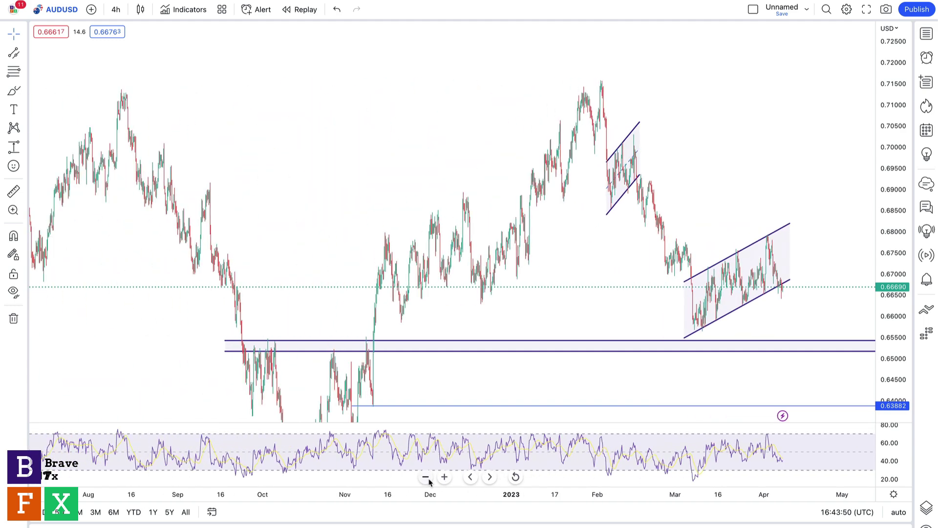
pyautogui.moveTo(467, 352); pyautogui.dragTo(407, 287)
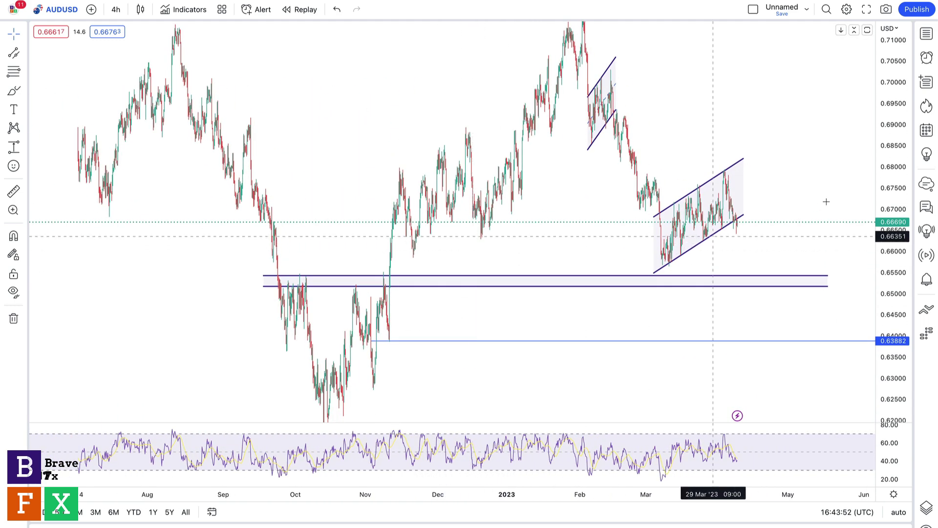
pyautogui.doubleClick(892, 142)
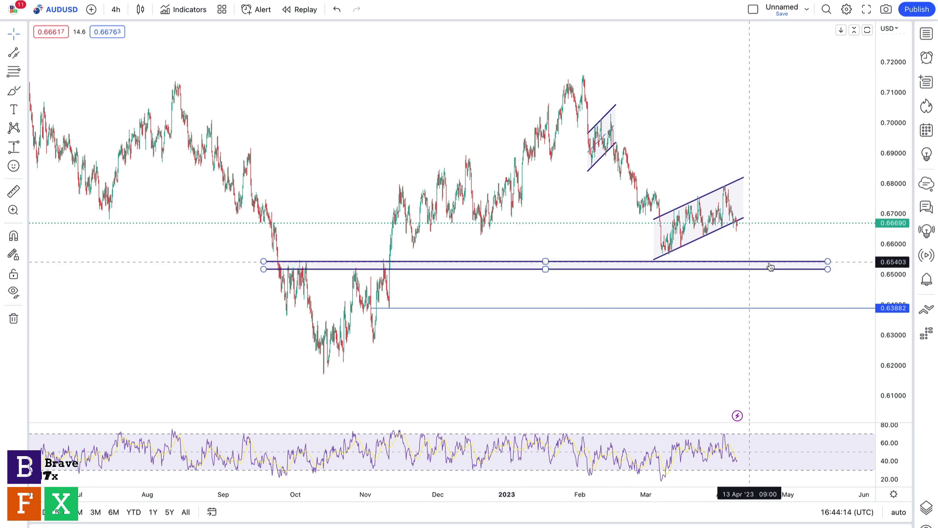
pyautogui.moveTo(687, 164); pyautogui.dragTo(660, 179)
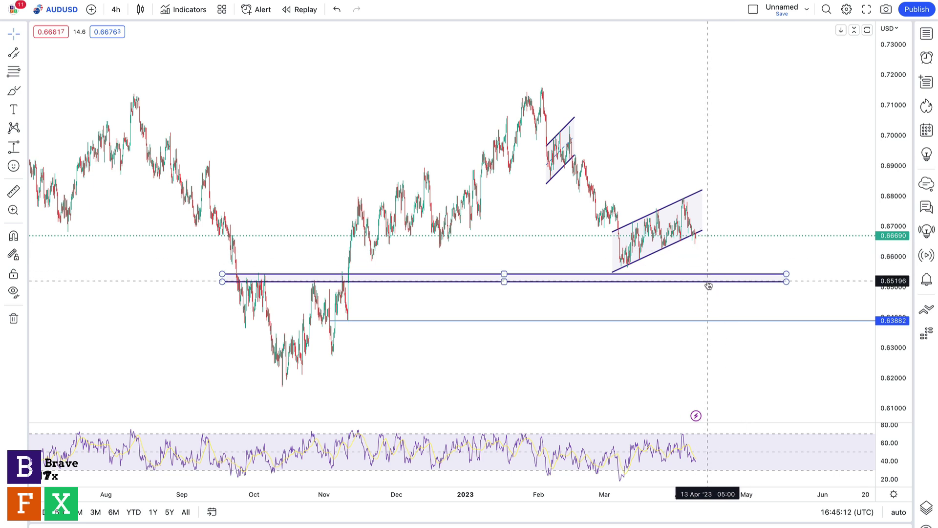
# Sketch a bullish AUDUSD path with the Brush from the channel's lower edge at about 0.667 up to about 0.71, and delete it.
pyautogui.moveTo(701, 223); pyautogui.dragTo(670, 221)
pyautogui.click(14, 91)
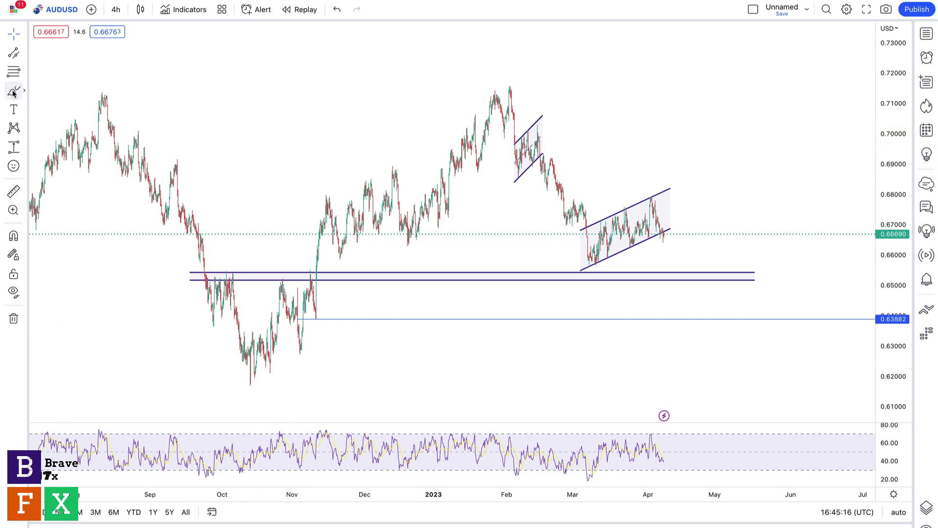
pyautogui.moveTo(662, 228)
pyautogui.mouseDown()
pyautogui.moveTo(670, 245)
pyautogui.moveTo(713, 184)
pyautogui.moveTo(743, 104)
pyautogui.mouseUp()
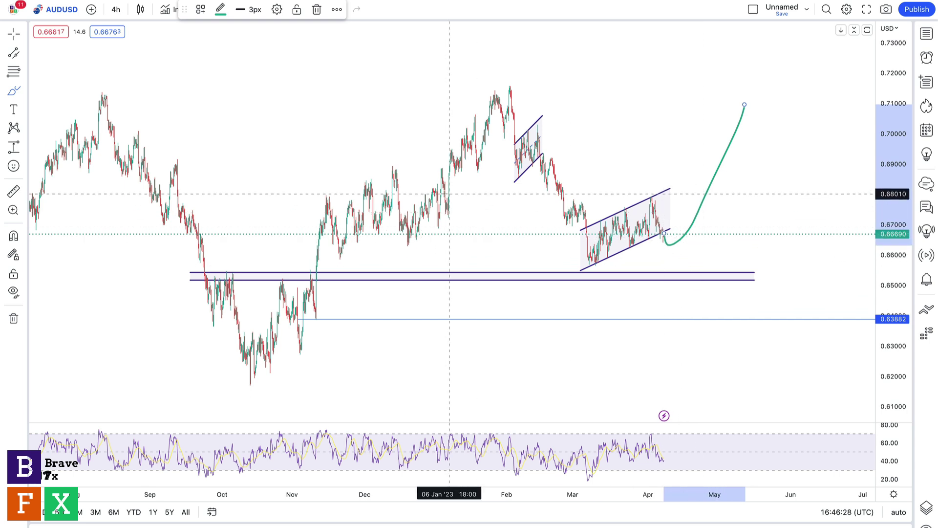
pyautogui.click(316, 9)
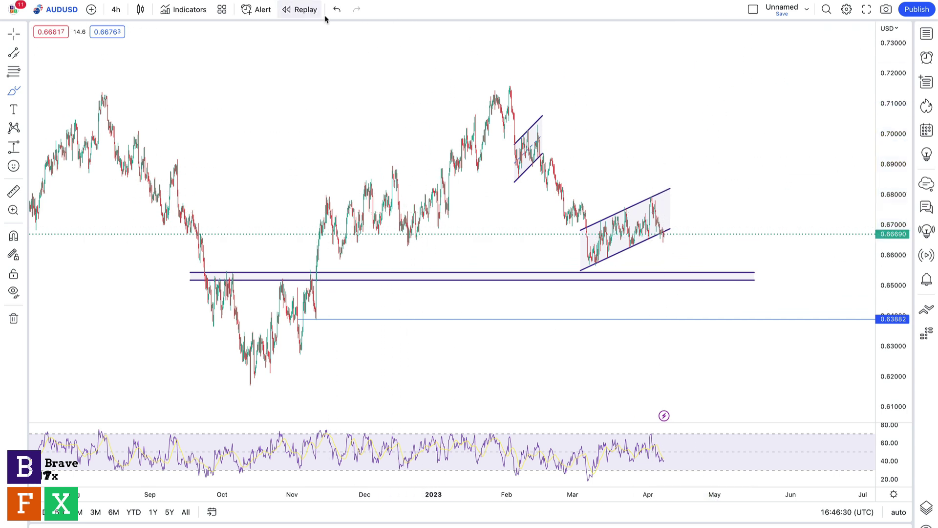
pyautogui.moveTo(444, 477)
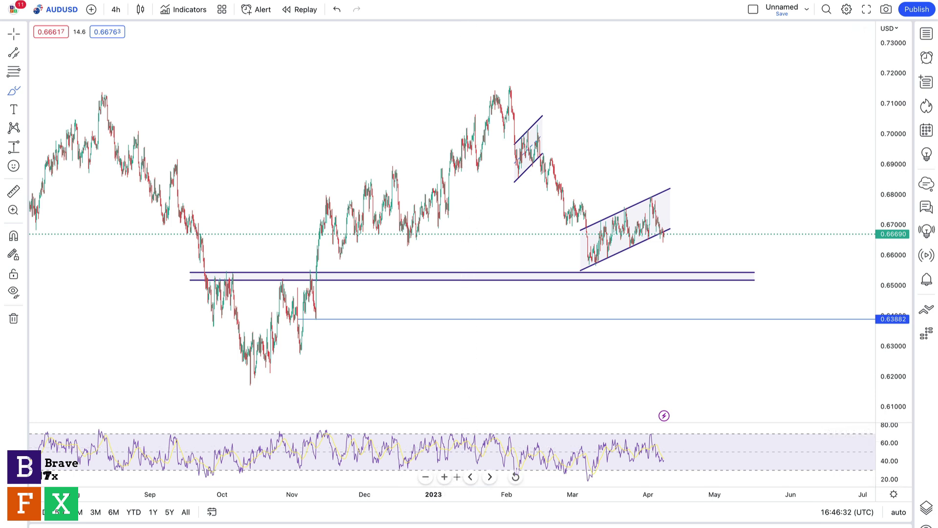
# Switch the AUDUSD chart to the 2-hour timeframe and close in on the March–April rising channel.
pyautogui.click(116, 10)
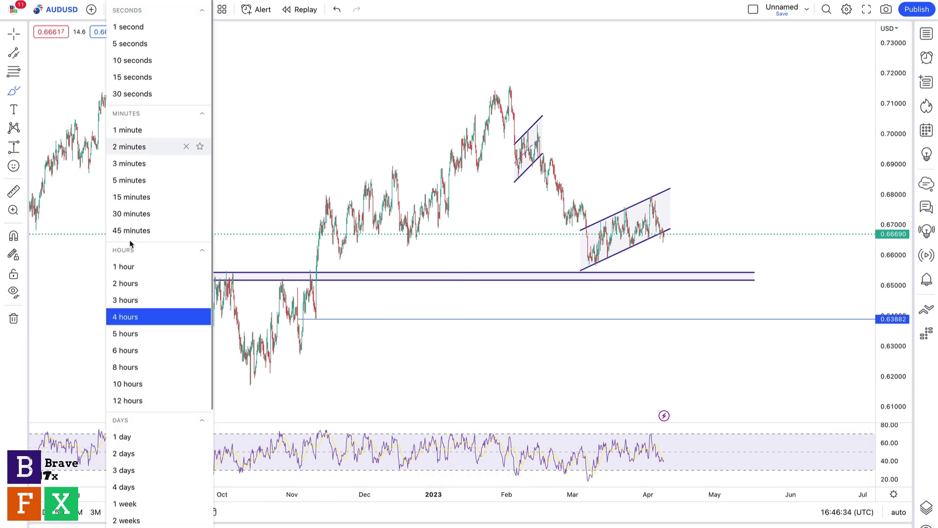
pyautogui.click(125, 286)
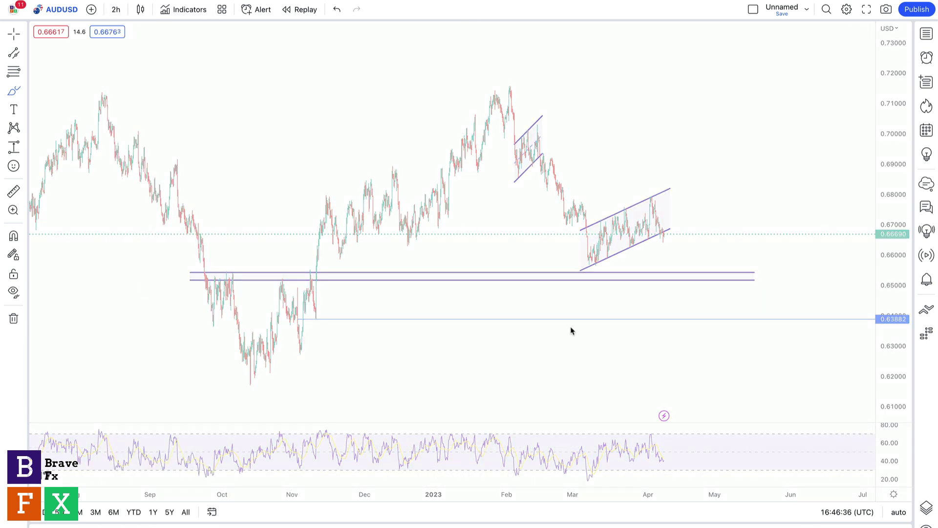
pyautogui.scroll(5, 668, 332)
pyautogui.moveTo(891, 300); pyautogui.dragTo(890, 281)
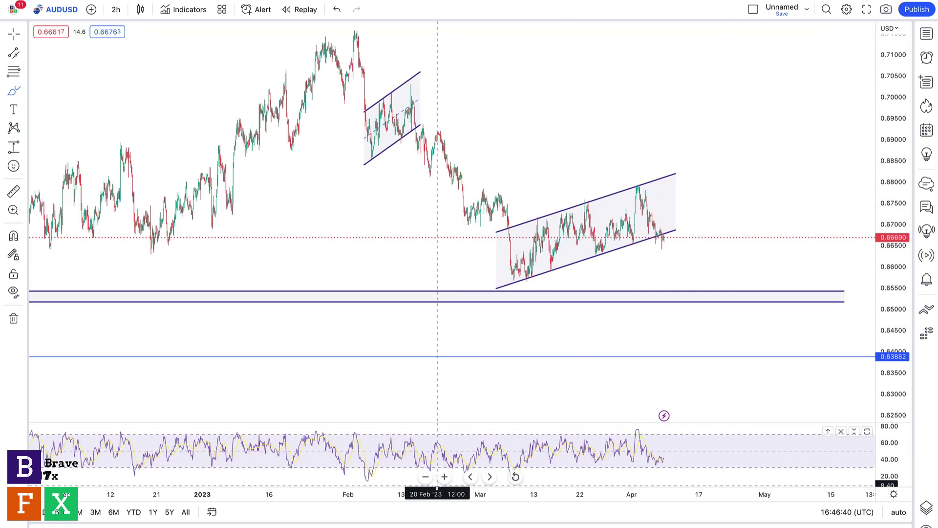
pyautogui.click(444, 477)
pyautogui.click(444, 476)
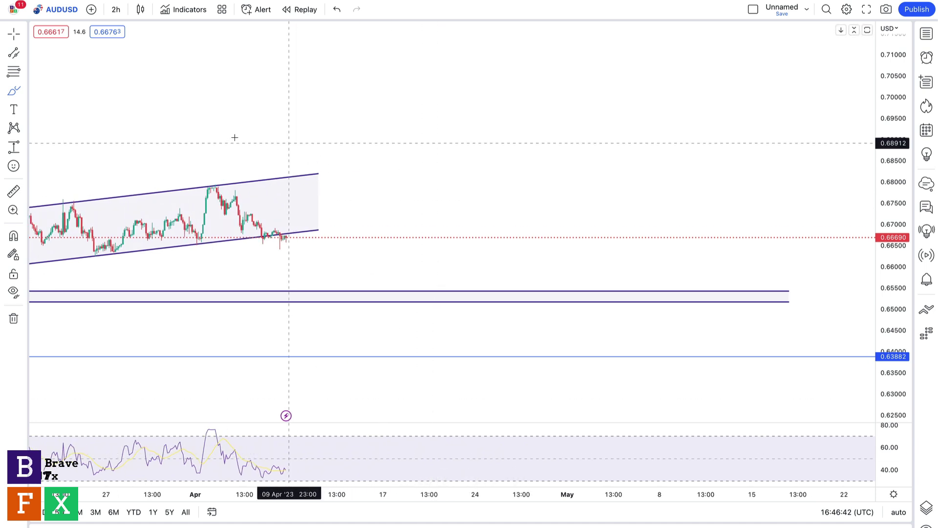
pyautogui.moveTo(237, 138); pyautogui.dragTo(275, 137)
pyautogui.moveTo(416, 142); pyautogui.dragTo(494, 137)
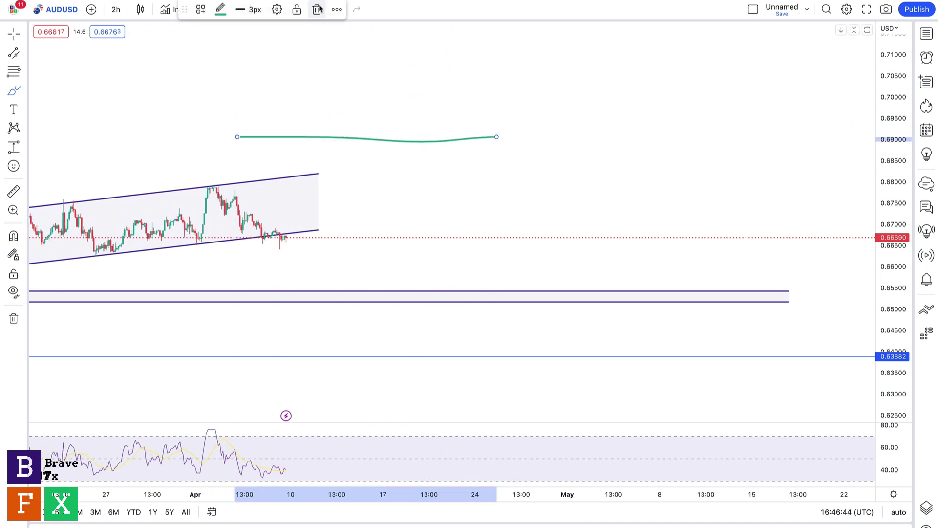
pyautogui.press('Delete')
# Mark a horizontal zone on AUDUSD with a parallel channel between 0.66517 and 0.66330, from 21 March to about 18 April.
pyautogui.click(13, 33)
pyautogui.moveTo(130, 121); pyautogui.dragTo(634, 127)
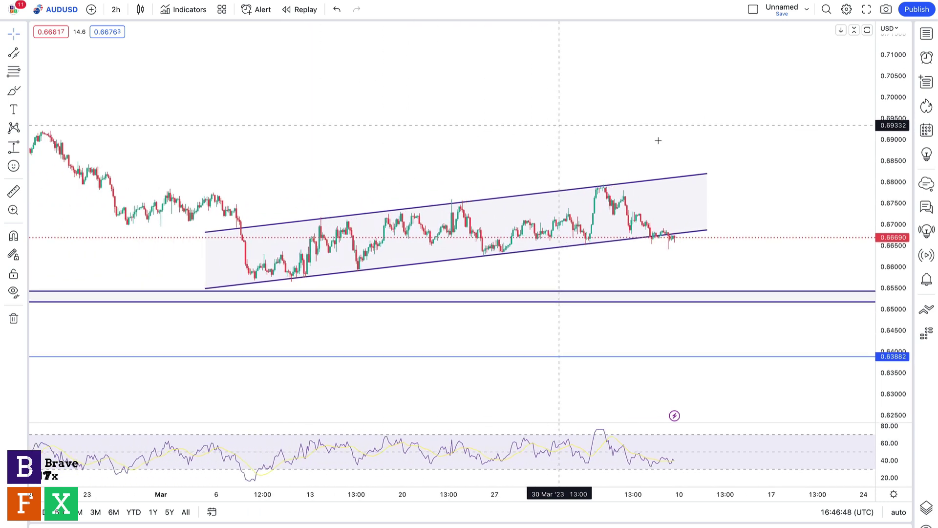
pyautogui.moveTo(898, 205); pyautogui.dragTo(902, 230)
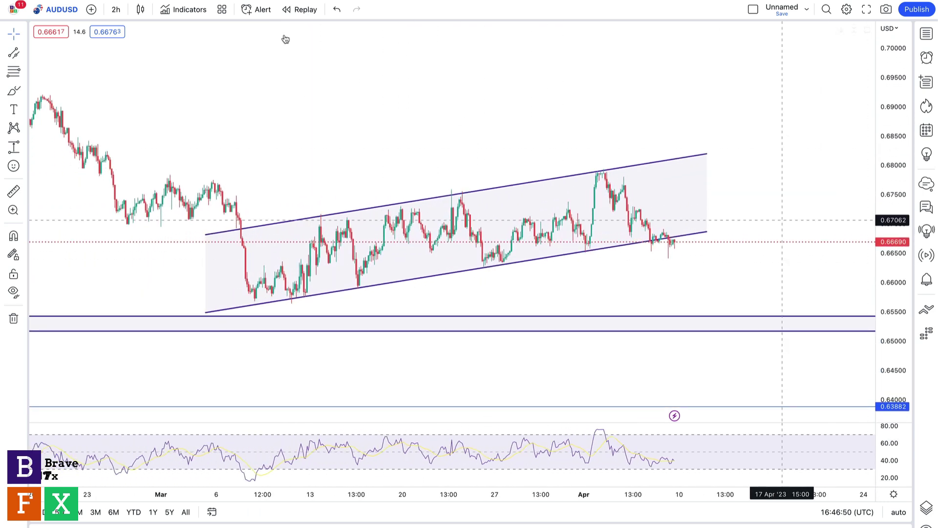
pyautogui.click(13, 53)
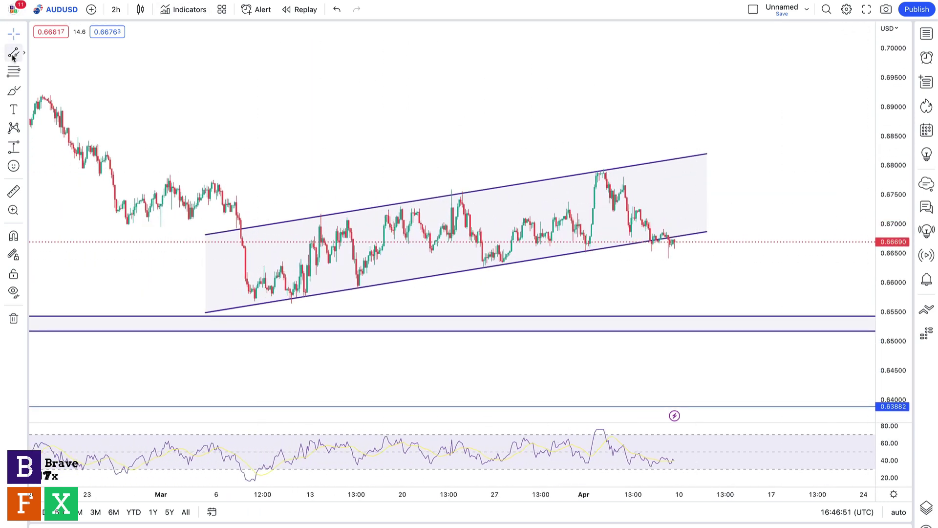
pyautogui.click(421, 253)
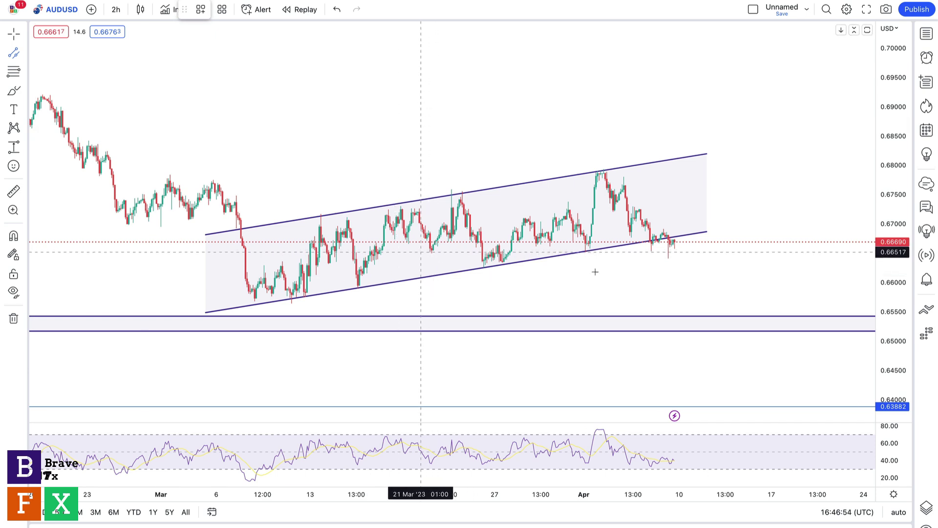
pyautogui.click(800, 252)
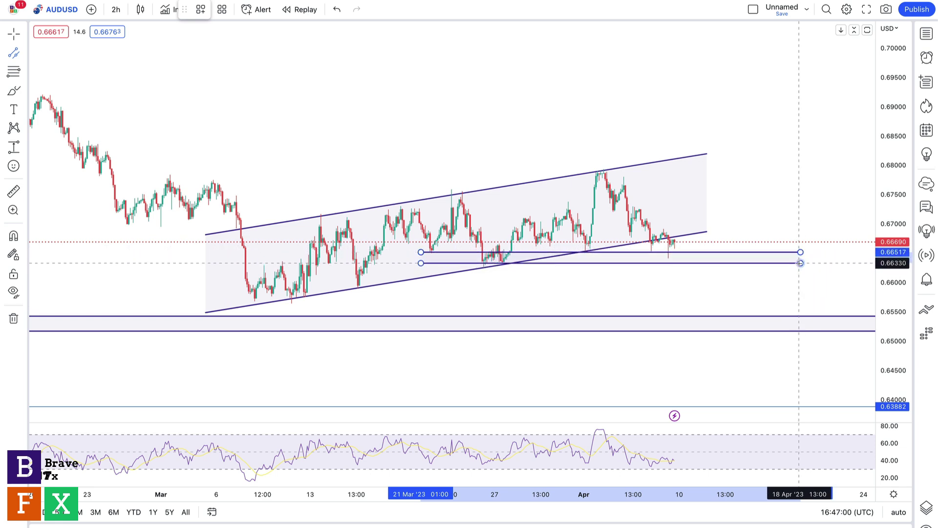
pyautogui.click(800, 263)
# Sketch a bullish AUDUSD path with the Brush from about 0.6663, above the new zone, up to about 0.697.
pyautogui.moveTo(813, 182); pyautogui.dragTo(742, 174)
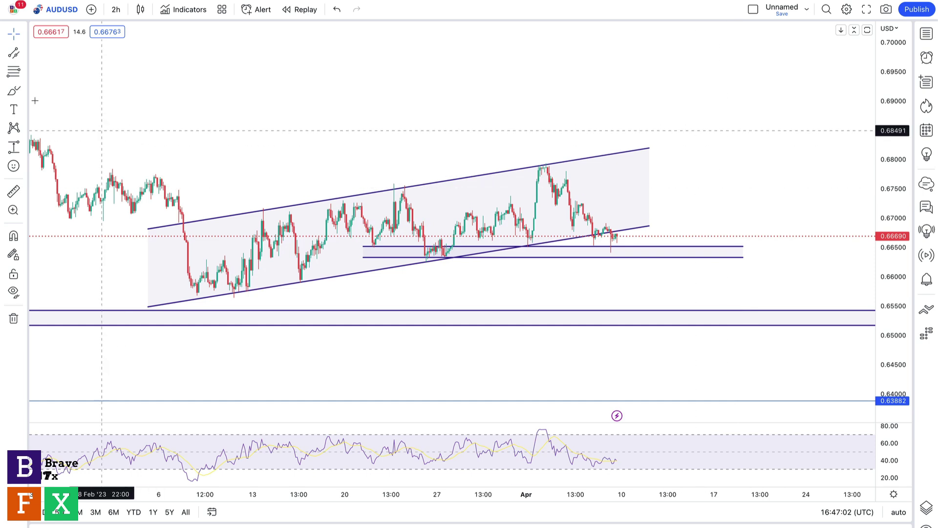
pyautogui.click(14, 93)
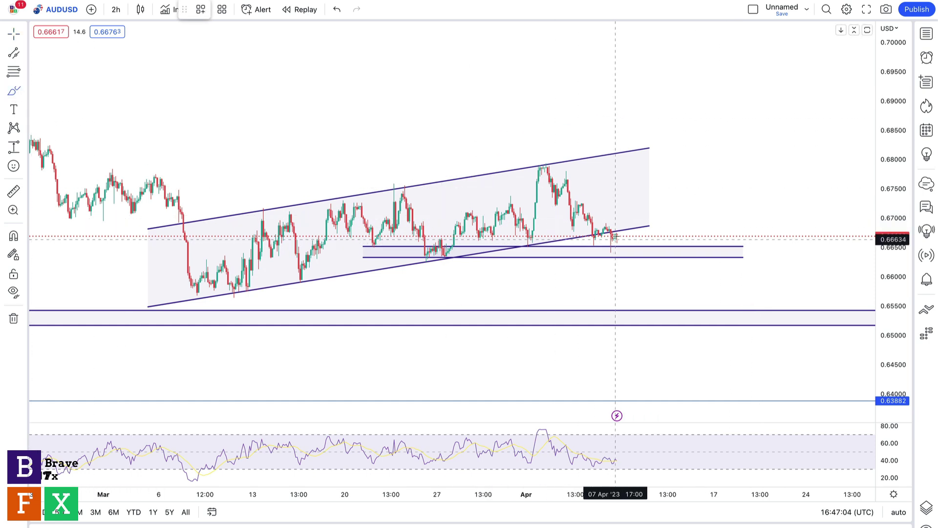
pyautogui.moveTo(617, 240)
pyautogui.mouseDown()
pyautogui.moveTo(629, 235)
pyautogui.moveTo(635, 250)
pyautogui.moveTo(641, 237)
pyautogui.moveTo(654, 241)
pyautogui.moveTo(656, 274)
pyautogui.moveTo(681, 296)
pyautogui.moveTo(685, 320)
pyautogui.moveTo(722, 318)
pyautogui.moveTo(747, 299)
pyautogui.moveTo(814, 61)
pyautogui.mouseUp()
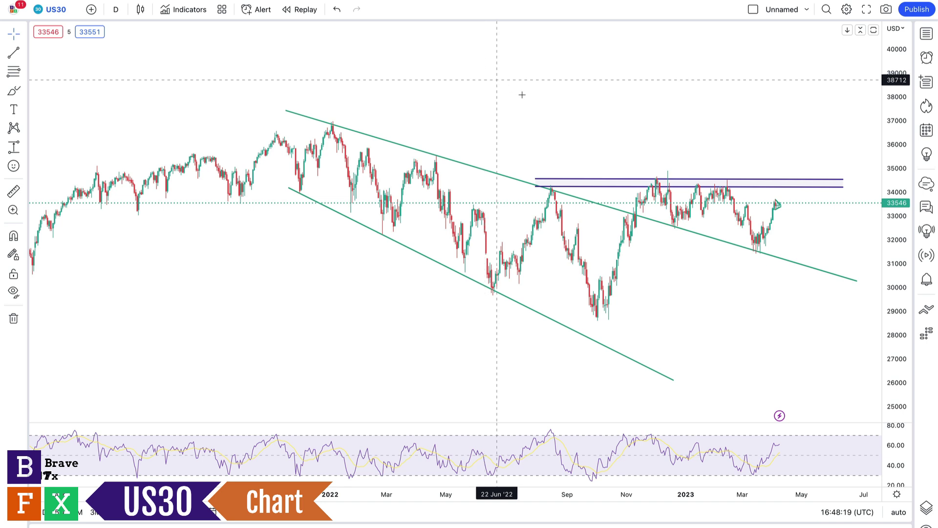
# Sketch a bearish path with the Brush on daily US30 from about 33550 up to the zone near 34500 and down to about 31900.
pyautogui.moveTo(519, 95); pyautogui.dragTo(431, 84)
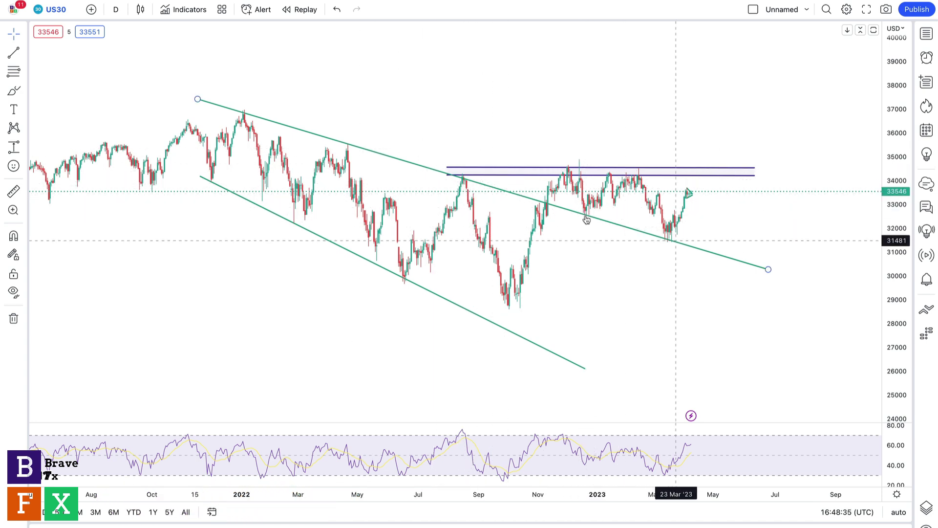
pyautogui.hscroll(-3, 537, 205)
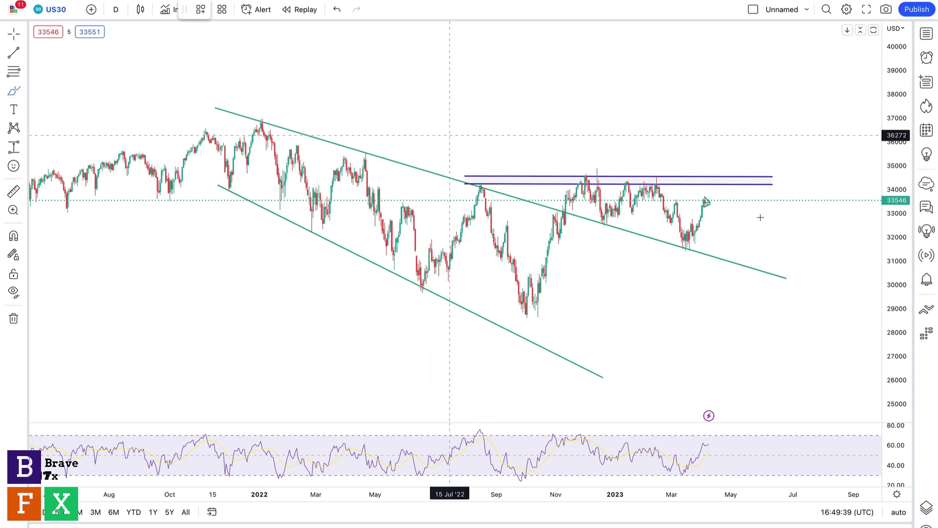
pyautogui.click(711, 189)
pyautogui.moveTo(707, 200)
pyautogui.mouseDown()
pyautogui.moveTo(725, 177)
pyautogui.moveTo(767, 239)
pyautogui.mouseUp()
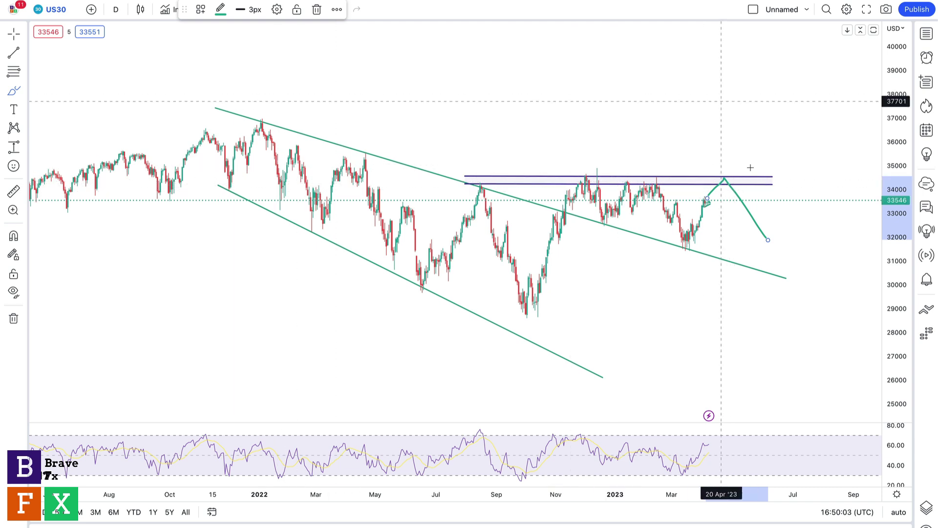
# Sketch an alternative bullish US30 path with the Brush from about 34500, through a small consolidation, to about 37400, and delete both sketches.
pyautogui.click(724, 167)
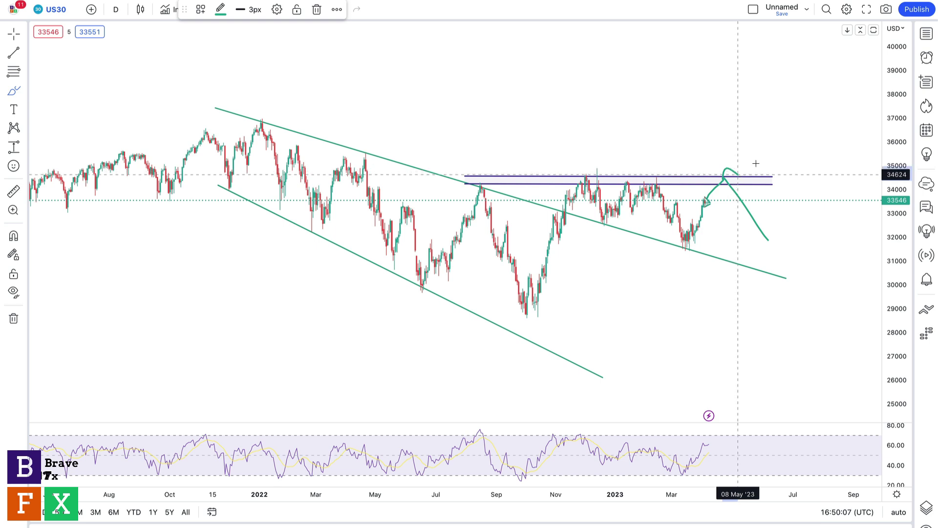
pyautogui.moveTo(762, 109); pyautogui.dragTo(722, 179)
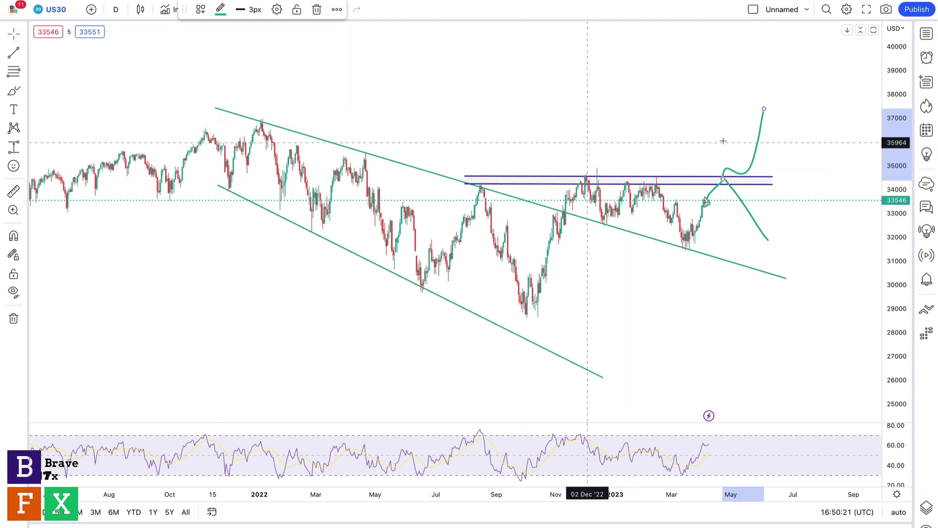
pyautogui.click(759, 141)
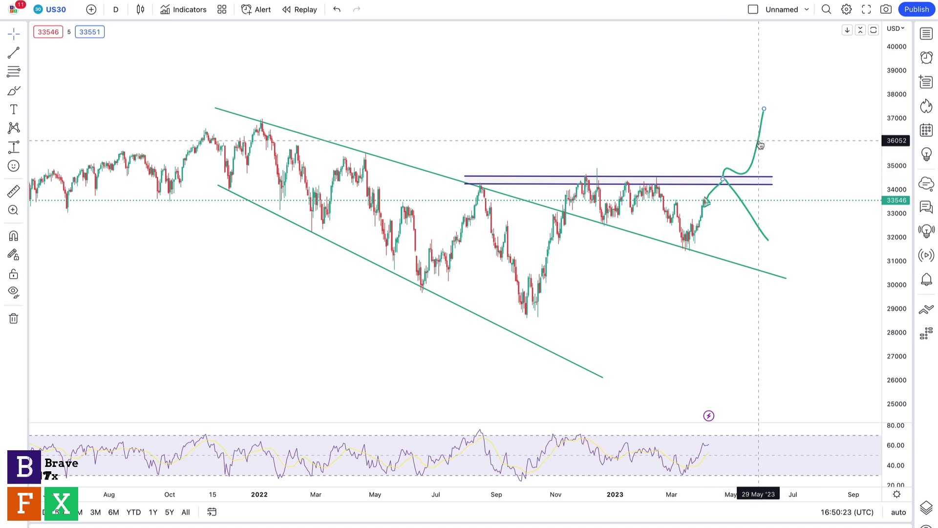
pyautogui.press('Delete')
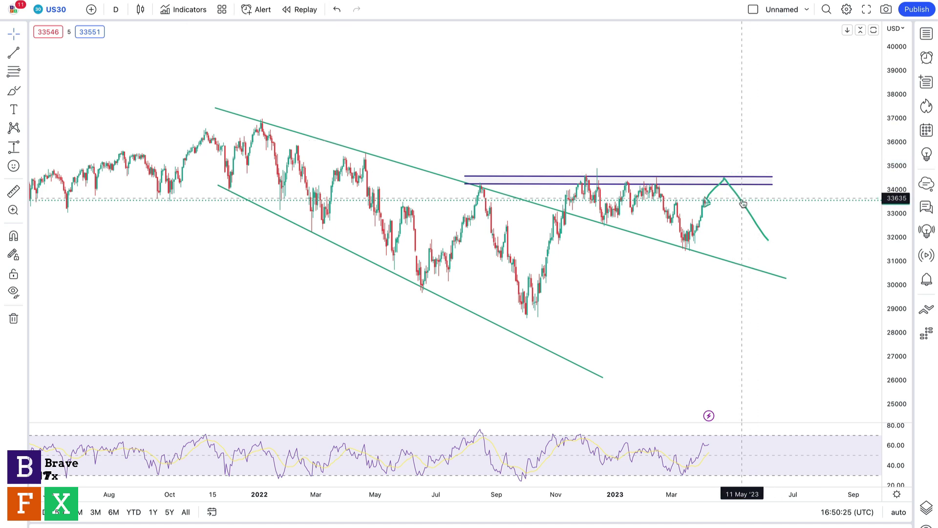
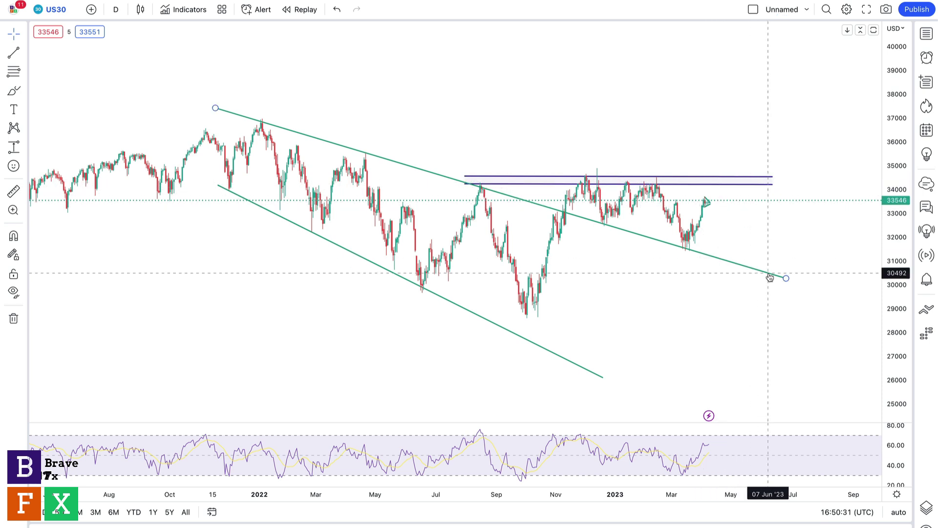
# Switch US30 to the 1-hour timeframe and examine the early-April triangle below the resistance zone.
pyautogui.click(113, 9)
pyautogui.click(122, 265)
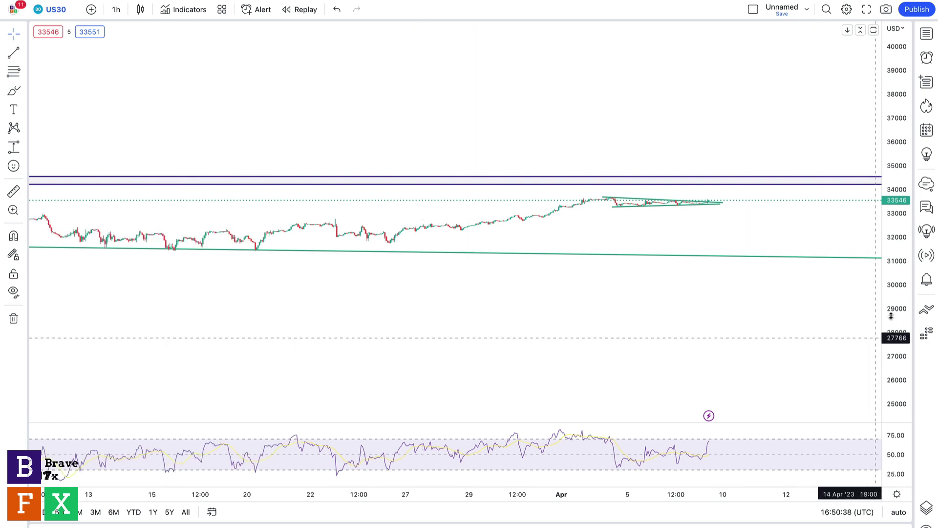
pyautogui.moveTo(888, 161); pyautogui.dragTo(897, 164)
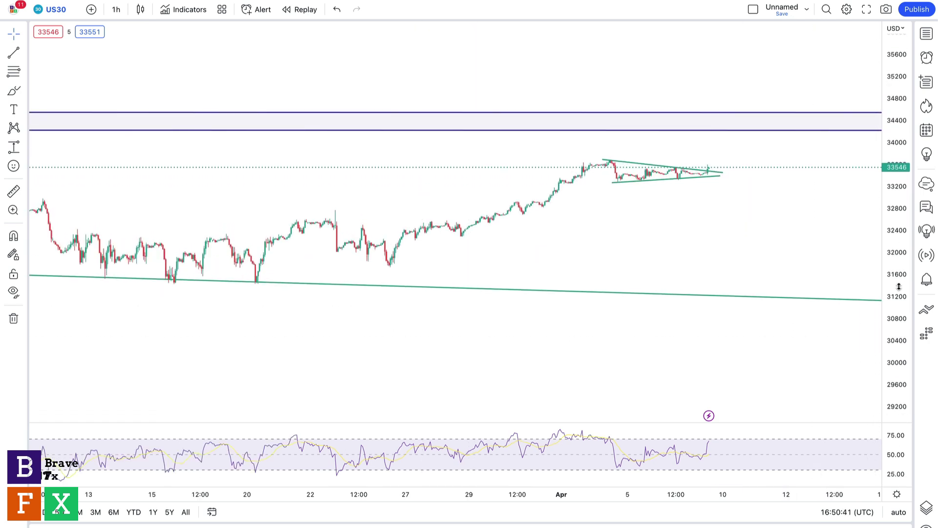
pyautogui.moveTo(898, 287); pyautogui.dragTo(903, 142)
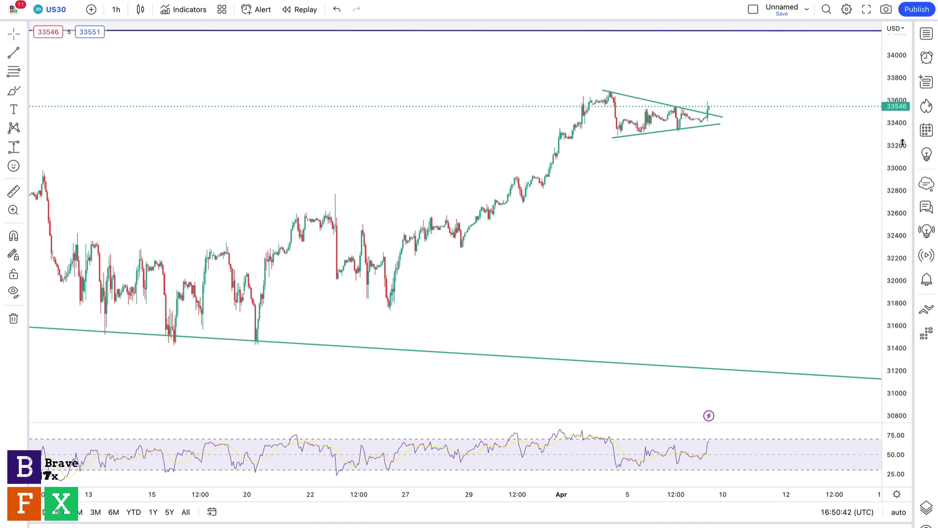
pyautogui.moveTo(622, 257); pyautogui.dragTo(588, 297)
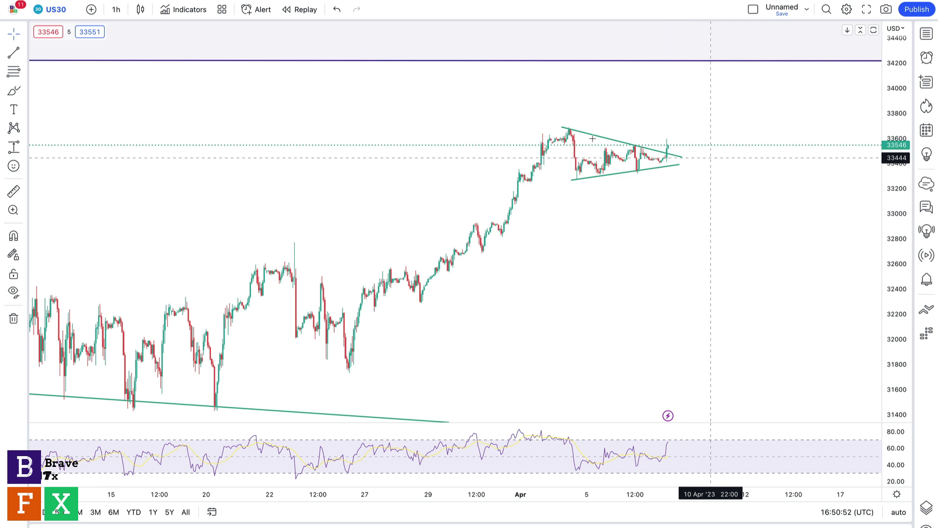
# Brush a US30 path from the triangle breakout near 33550 up to consolidation near 34400 in the zone, and down to about 32070.
pyautogui.click(16, 93)
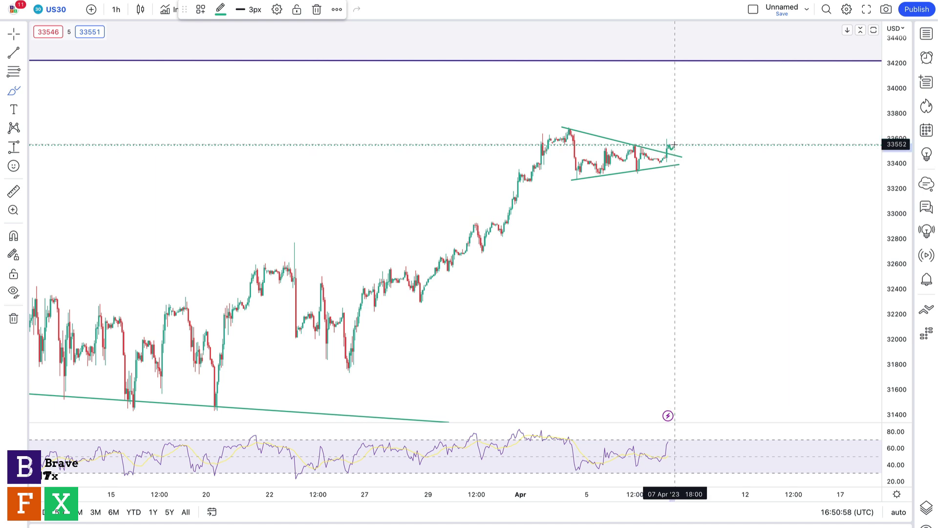
pyautogui.moveTo(681, 135); pyautogui.dragTo(682, 134)
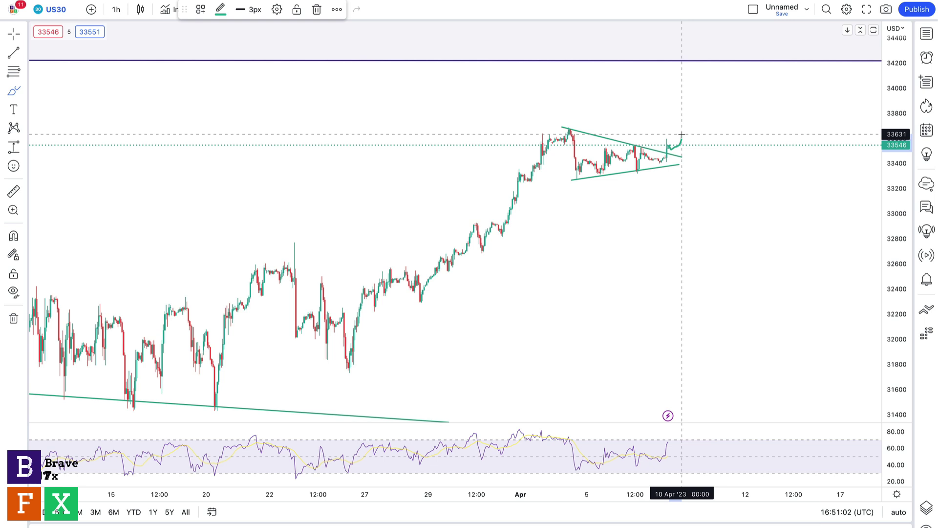
pyautogui.moveTo(682, 133)
pyautogui.mouseDown()
pyautogui.moveTo(694, 42)
pyautogui.moveTo(747, 47)
pyautogui.moveTo(740, 35)
pyautogui.mouseUp()
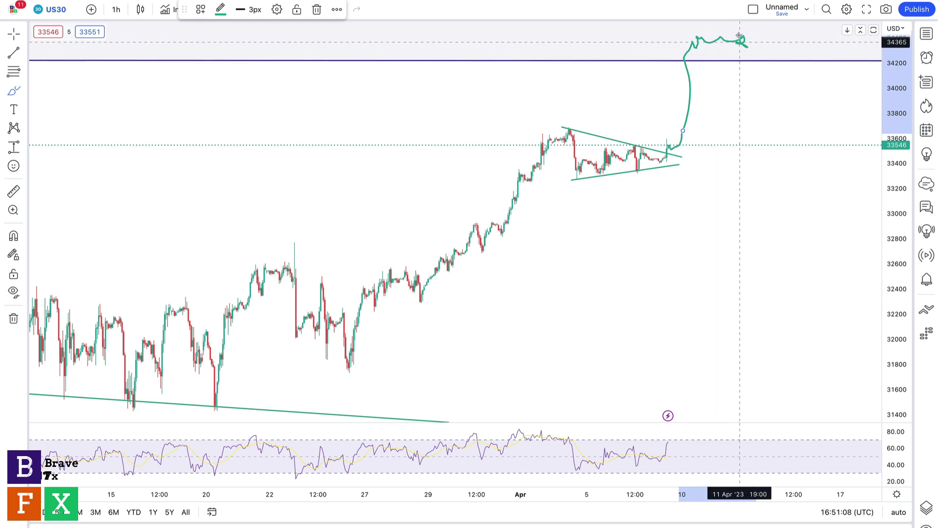
pyautogui.moveTo(740, 36); pyautogui.dragTo(831, 331)
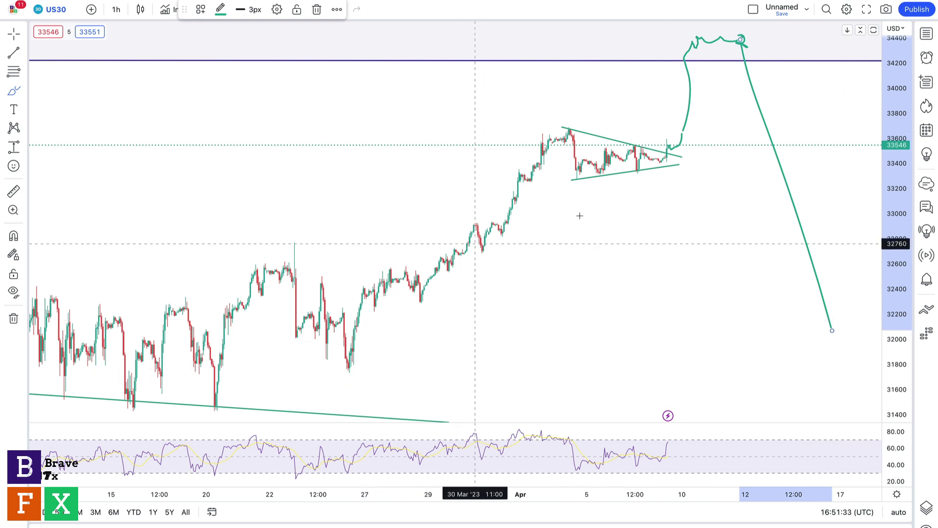
# Return US30 to the daily timeframe and delete the brushed rise into the resistance zone and the drop from it.
pyautogui.moveTo(906, 92); pyautogui.dragTo(907, 103)
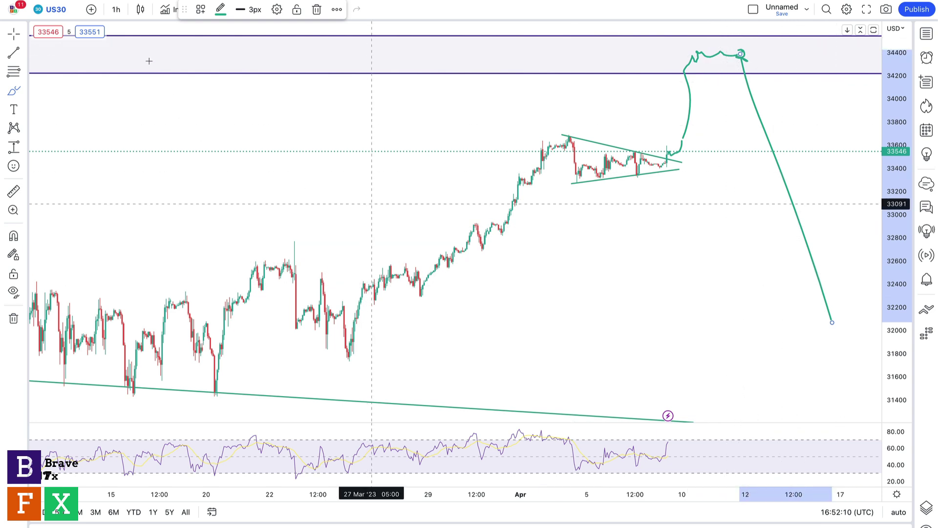
pyautogui.click(117, 9)
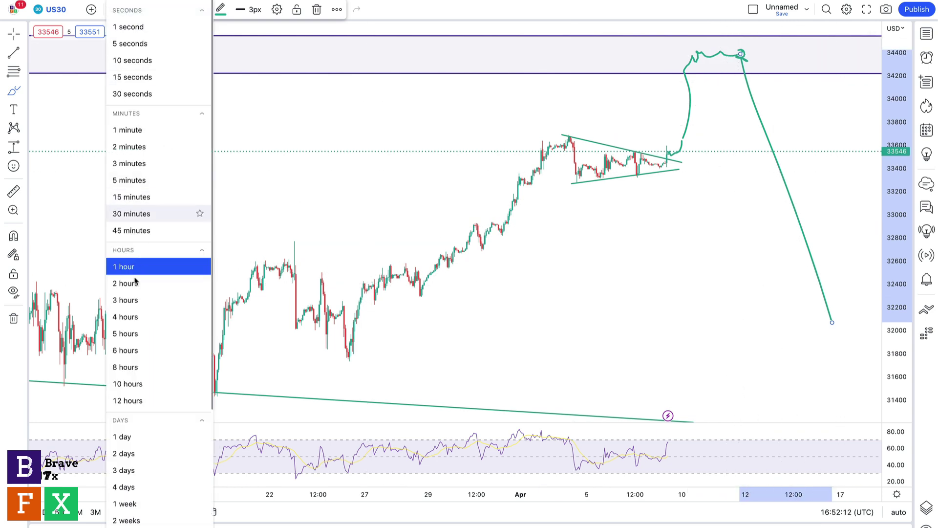
pyautogui.click(126, 438)
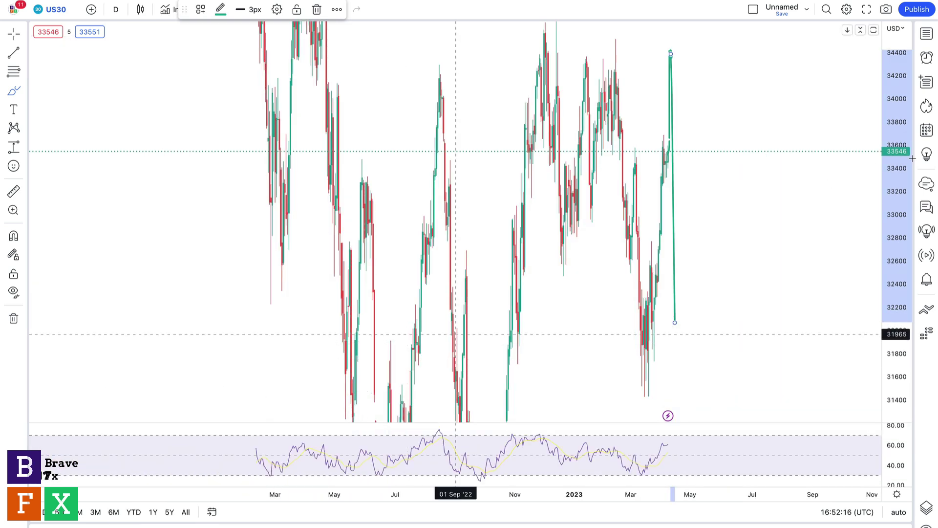
pyautogui.moveTo(903, 98); pyautogui.dragTo(894, 256)
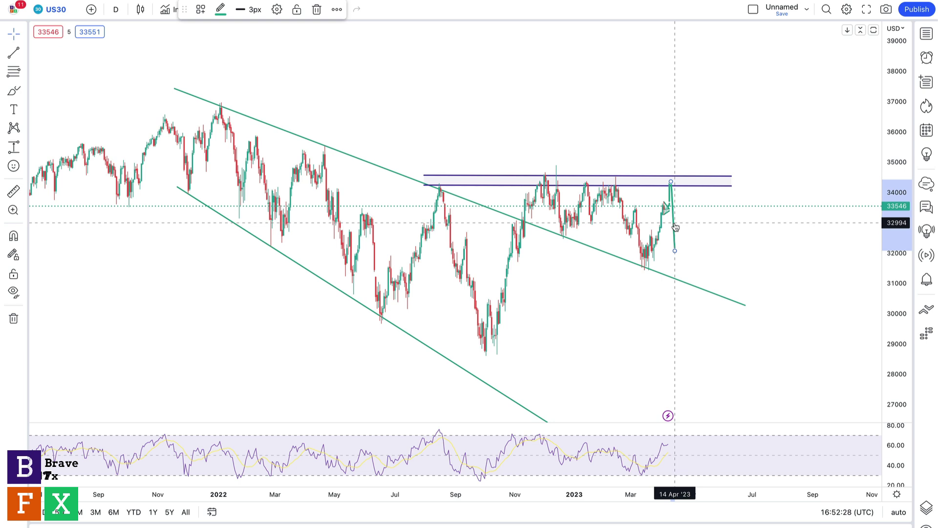
pyautogui.press('Delete')
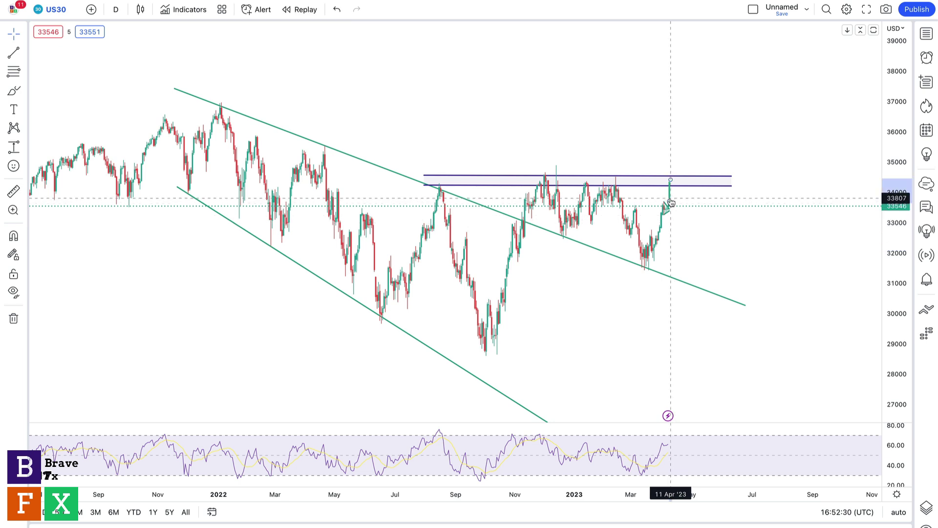
pyautogui.press('Delete')
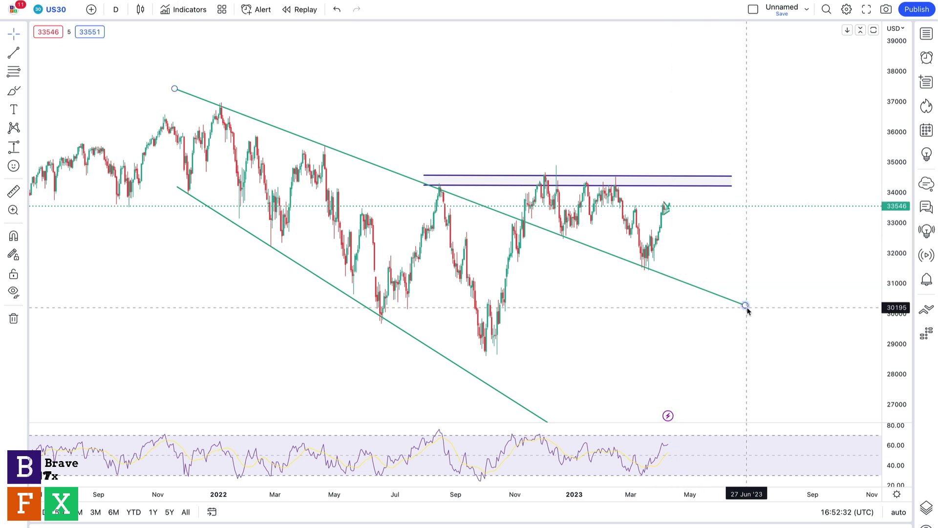
# Re-angle the upper descending US30 trend line to run from about 37263 in November 2021 to about 33271 in August 2023.
pyautogui.moveTo(776, 293); pyautogui.dragTo(802, 218)
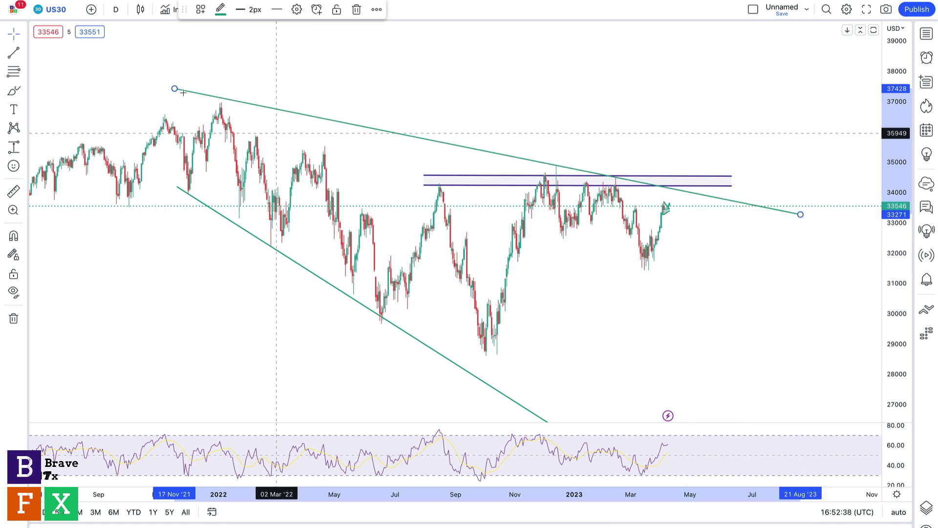
pyautogui.moveTo(174, 89); pyautogui.dragTo(175, 96)
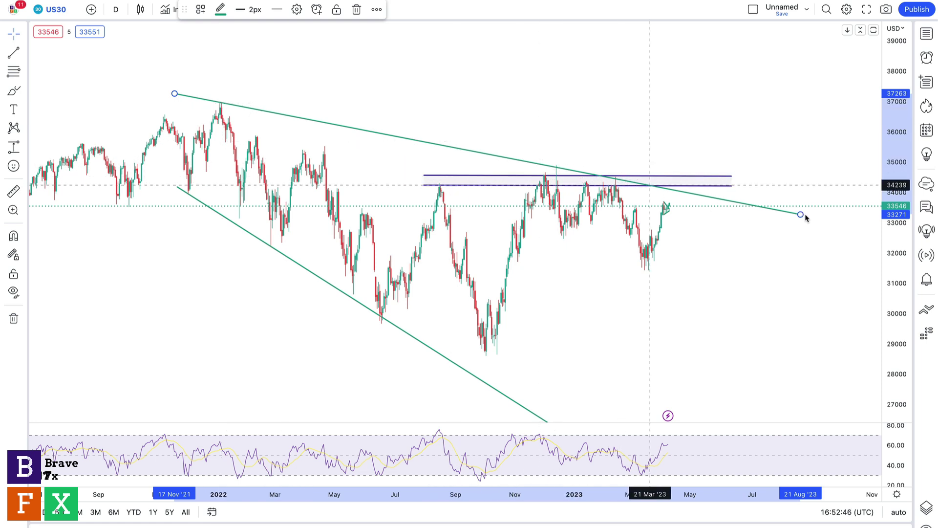
pyautogui.moveTo(803, 215); pyautogui.dragTo(802, 214)
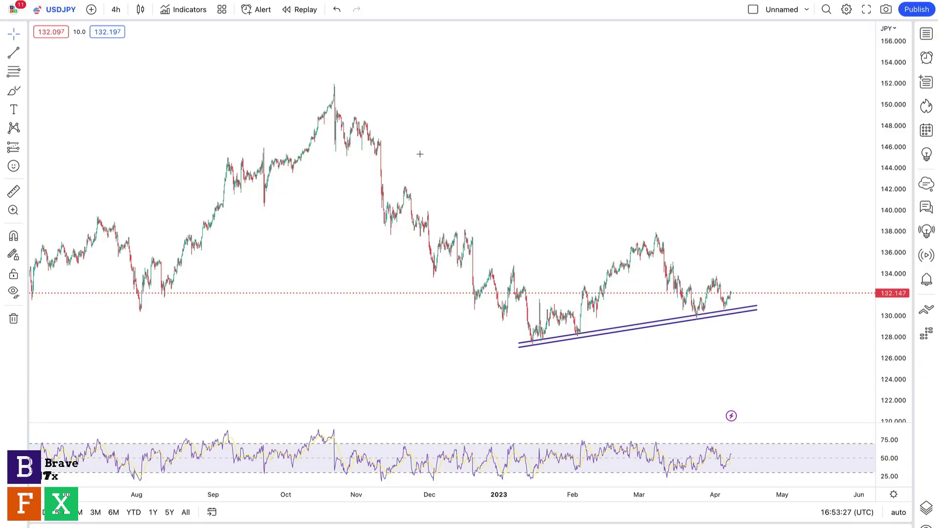
# On the USDJPY 4-hour chart, extend the narrow ascending support channel along its slope to early May 2023.
pyautogui.click(758, 313)
pyautogui.moveTo(756, 307); pyautogui.dragTo(794, 305)
pyautogui.click(685, 222)
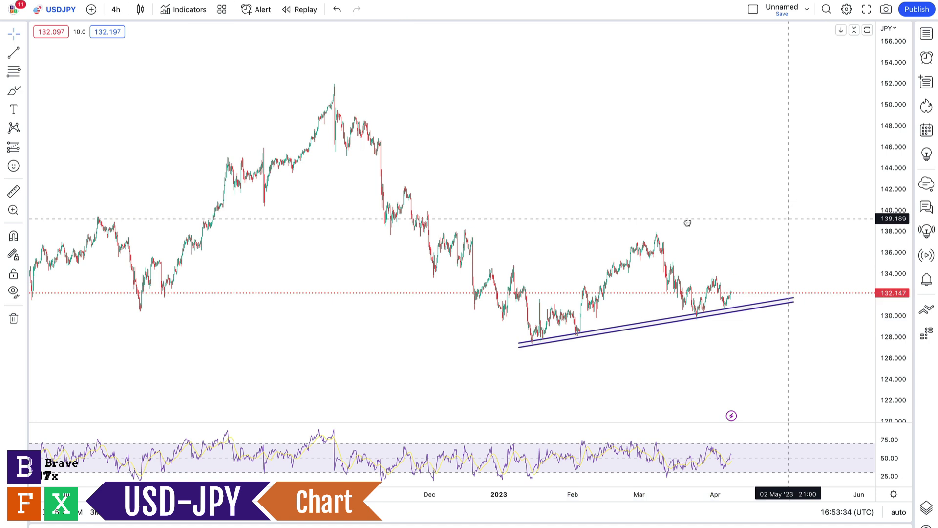
# Brush a USDJPY path from about 132.1 through a small consolidation onto the ascending channel, breaking down to about 124.3.
pyautogui.hscroll(3, 660, 222)
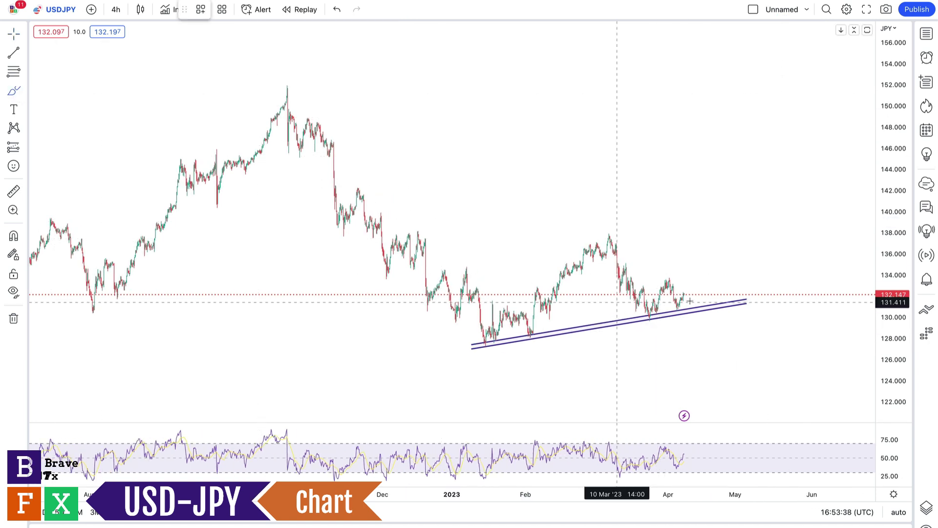
pyautogui.moveTo(685, 295)
pyautogui.mouseDown()
pyautogui.moveTo(689, 288)
pyautogui.moveTo(702, 305)
pyautogui.moveTo(710, 298)
pyautogui.moveTo(724, 337)
pyautogui.mouseUp()
pyautogui.moveTo(729, 379); pyautogui.dragTo(729, 376)
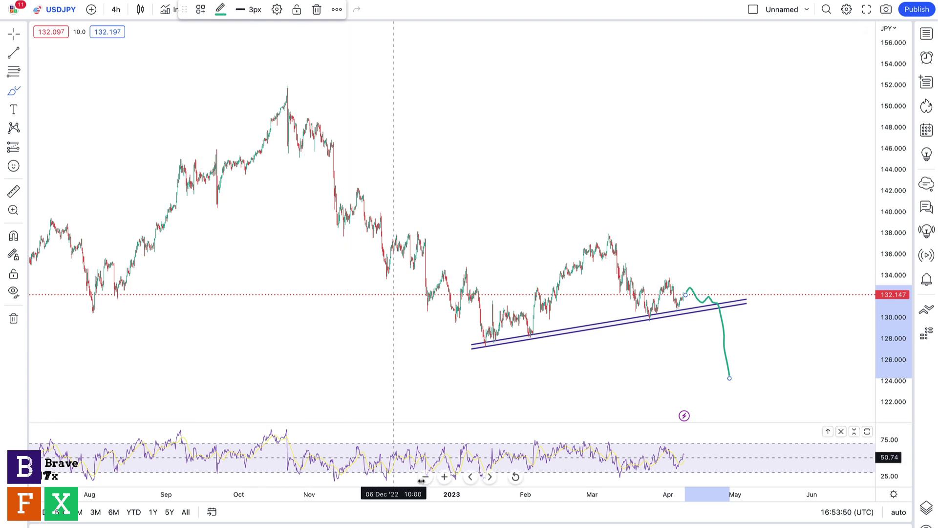
# Examine the wider USDJPY 4-hour trend from late 2021 and where the sketched path meets the ascending channel.
pyautogui.click(426, 477)
pyautogui.click(426, 477)
pyautogui.click(426, 477)
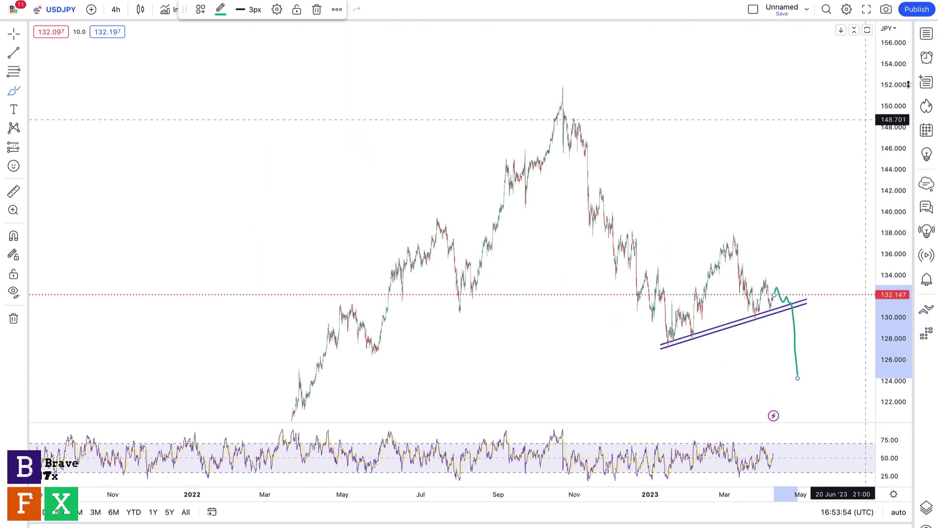
pyautogui.moveTo(902, 85); pyautogui.dragTo(907, 238)
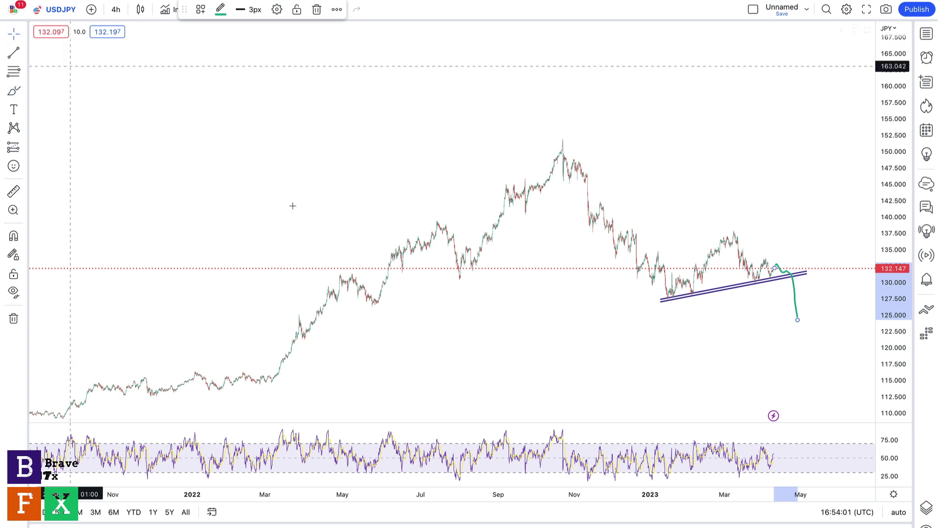
pyautogui.moveTo(291, 147); pyautogui.dragTo(294, 117)
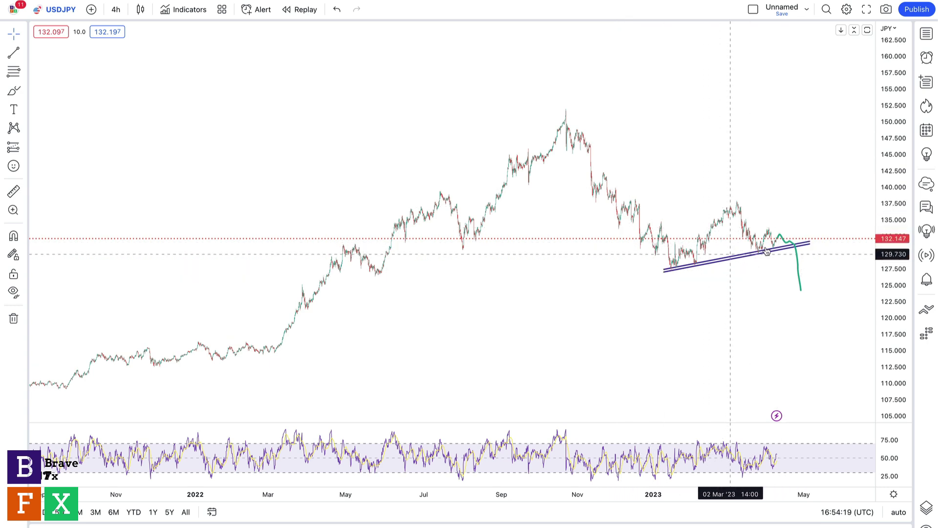
pyautogui.click(789, 248)
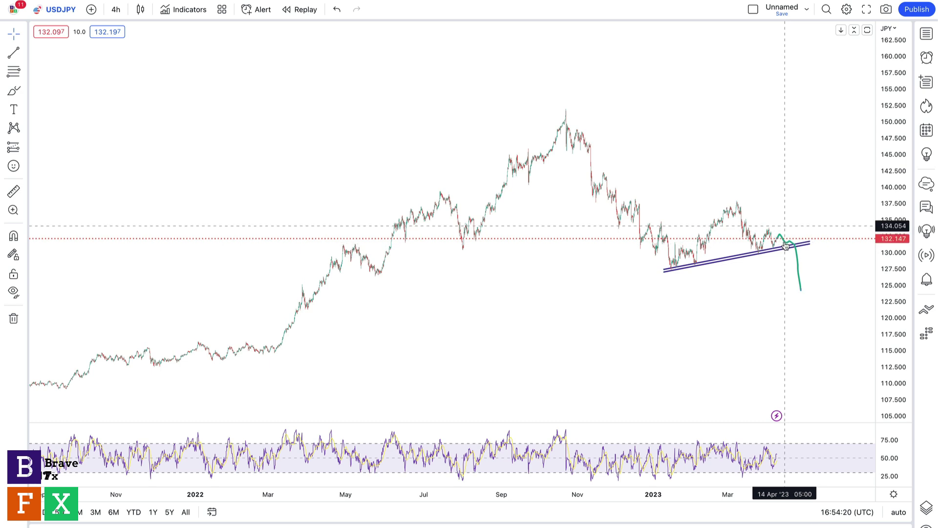
pyautogui.click(785, 245)
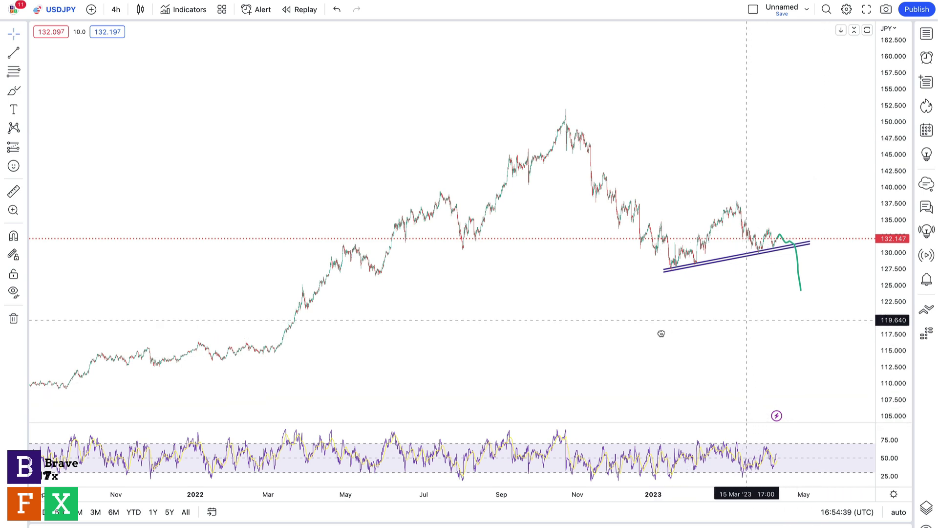
# Examine at closer range how USDJPY touches the ascending channel in late March and early April 2023.
pyautogui.moveTo(661, 333); pyautogui.dragTo(601, 330)
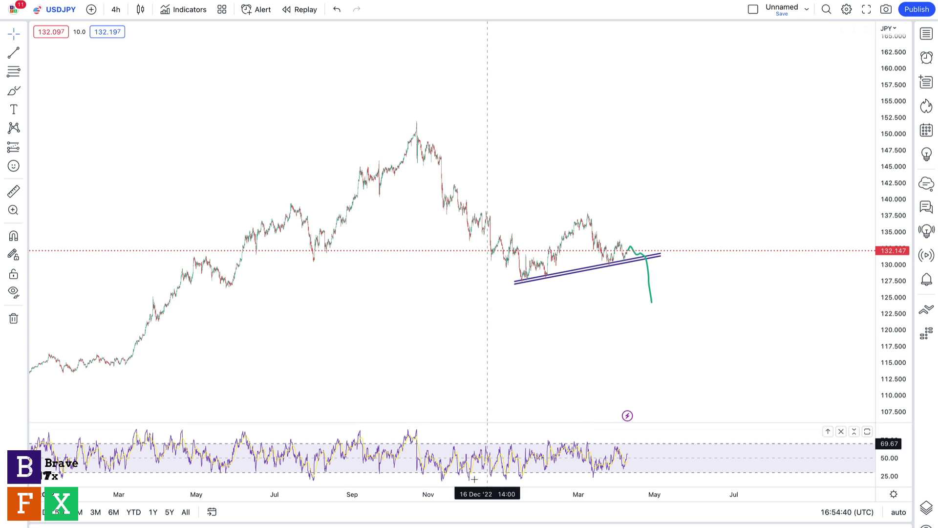
pyautogui.click(444, 477)
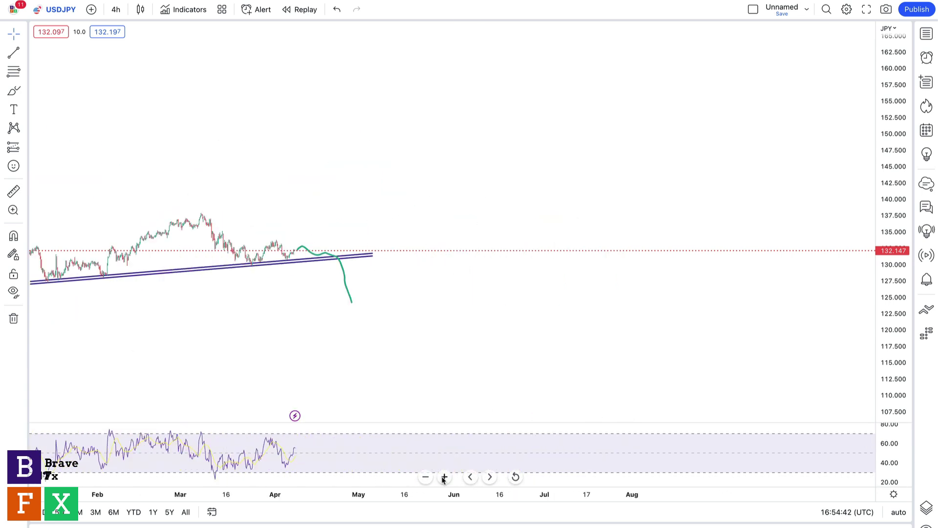
pyautogui.moveTo(386, 322); pyautogui.dragTo(521, 316)
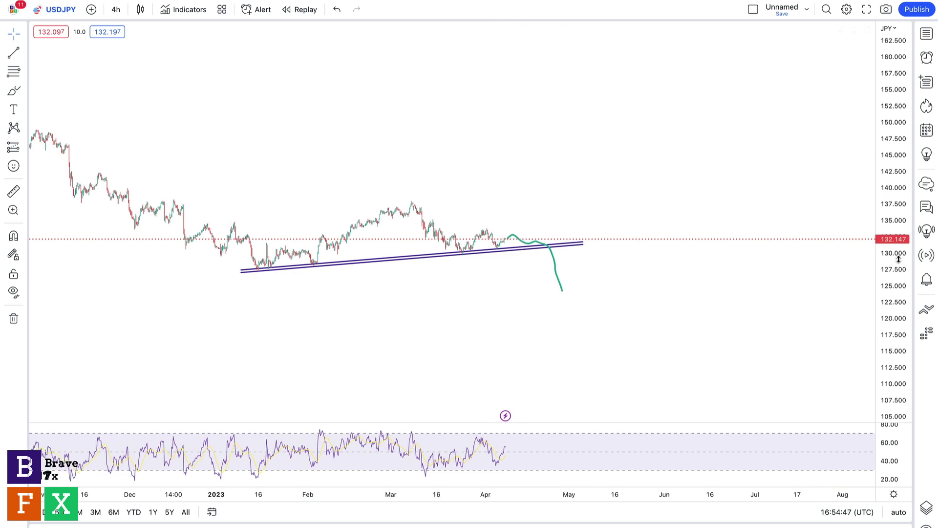
pyautogui.moveTo(897, 259); pyautogui.dragTo(895, 195)
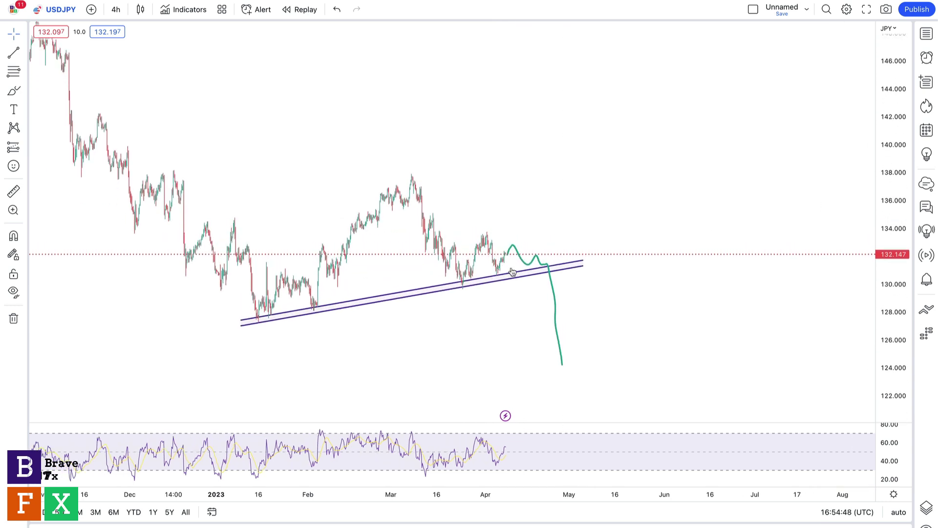
pyautogui.click(472, 288)
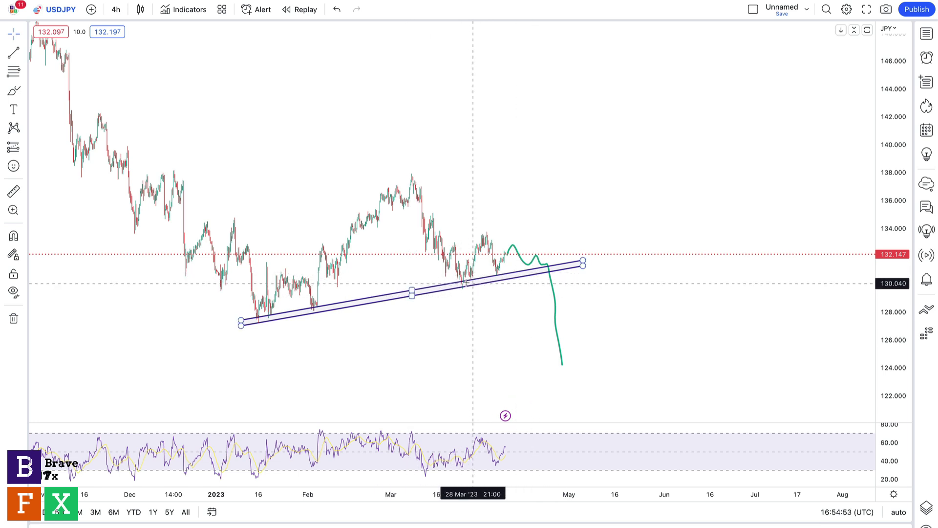
pyautogui.click(498, 276)
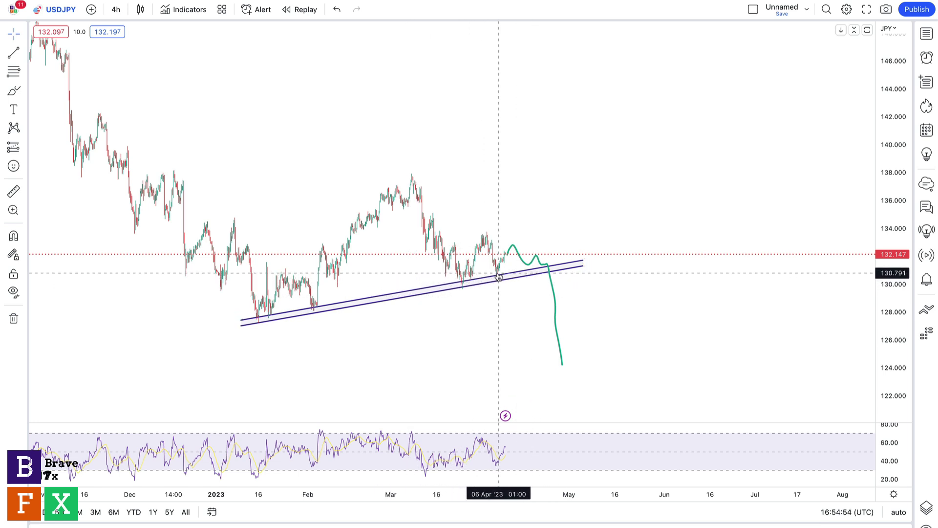
pyautogui.click(465, 288)
pyautogui.click(486, 312)
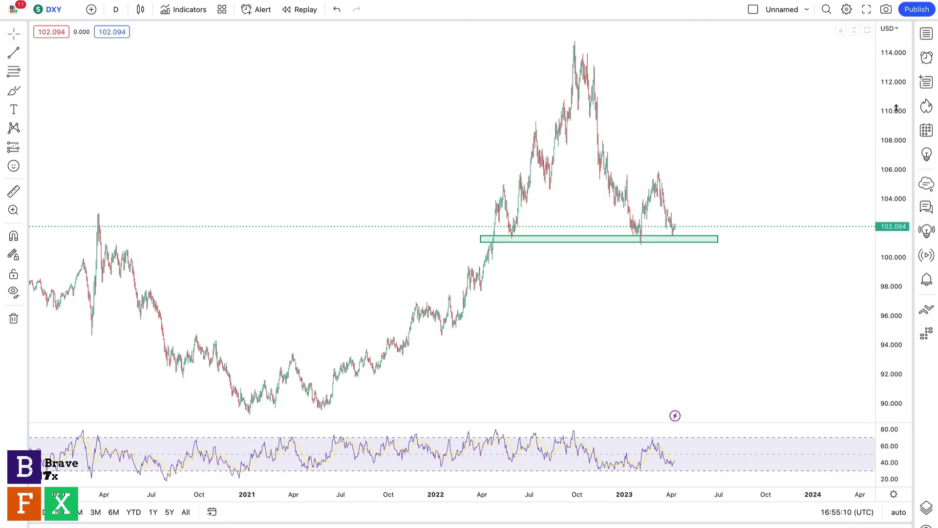
# Brush a DXY daily path from the green support zone near 101.4 through a small consolidation and down to about 97.8.
pyautogui.moveTo(894, 156); pyautogui.dragTo(897, 143)
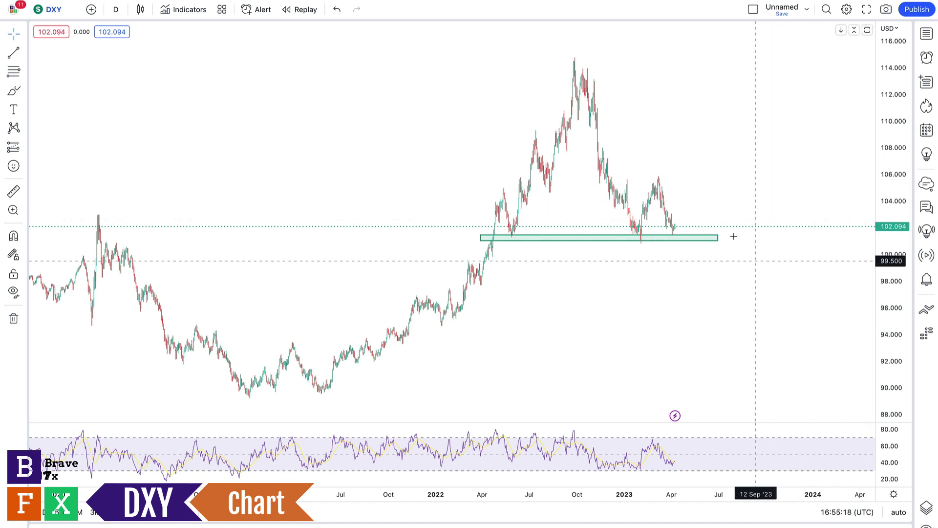
pyautogui.hscroll(5, 672, 272)
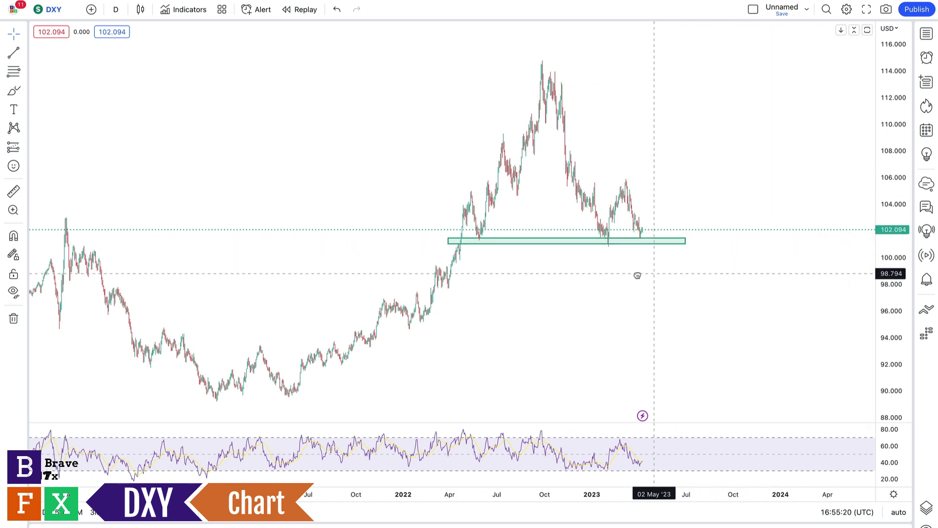
pyautogui.click(609, 241)
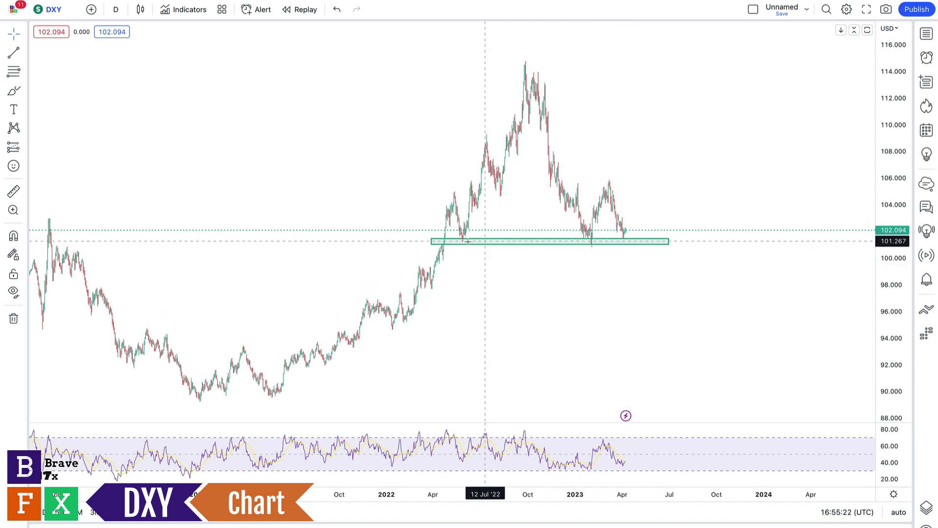
pyautogui.click(486, 247)
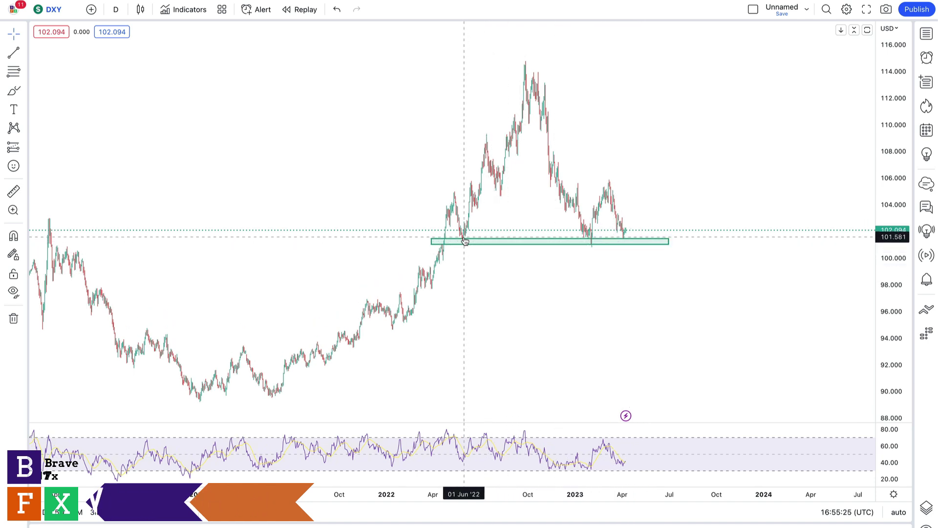
pyautogui.click(462, 242)
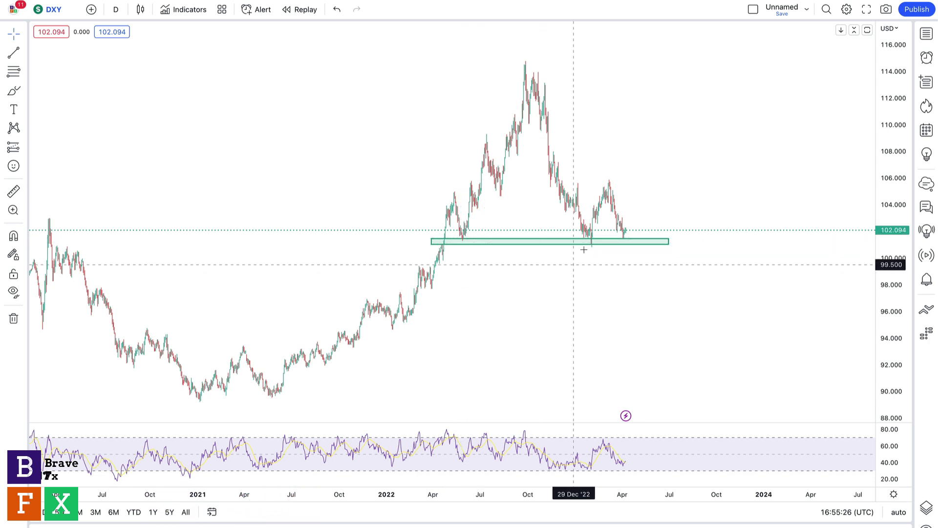
pyautogui.click(627, 248)
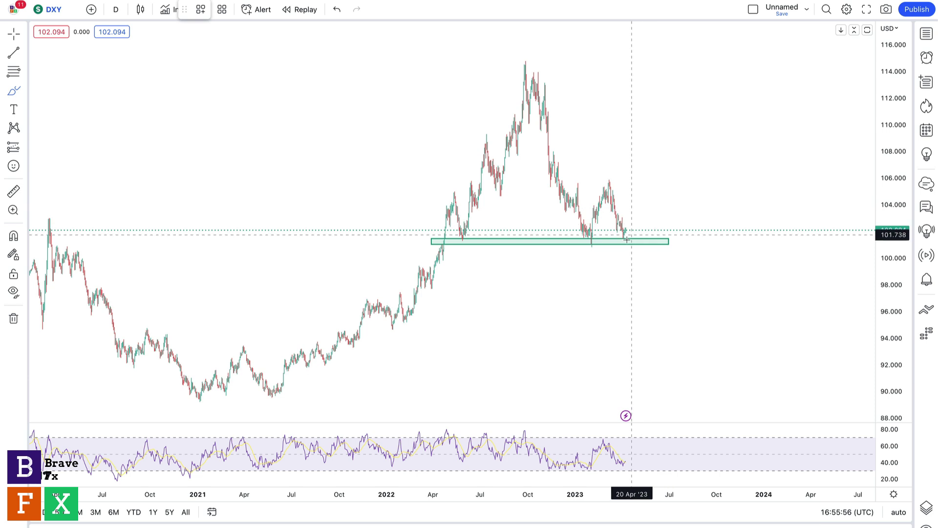
pyautogui.moveTo(627, 229)
pyautogui.mouseDown()
pyautogui.moveTo(652, 233)
pyautogui.moveTo(659, 287)
pyautogui.mouseUp()
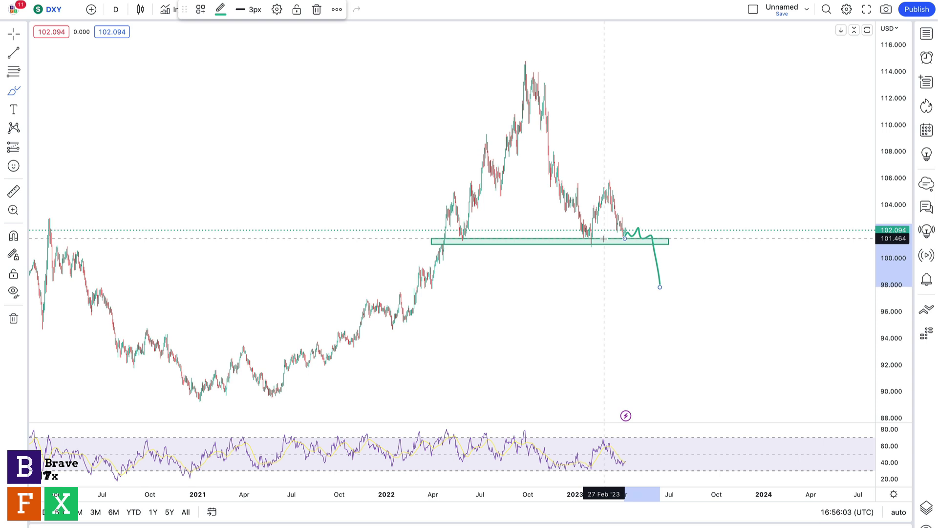